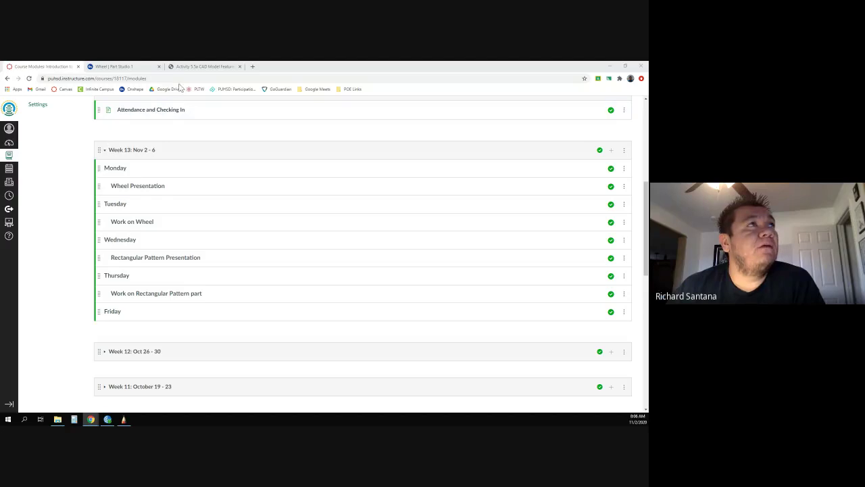
Open the Activity 5.5a CAD Model Features Part 1 document and find the Automoblox tire exercise with its internal rib sketch
{"action": "left_click", "coordinate": [207, 66]}
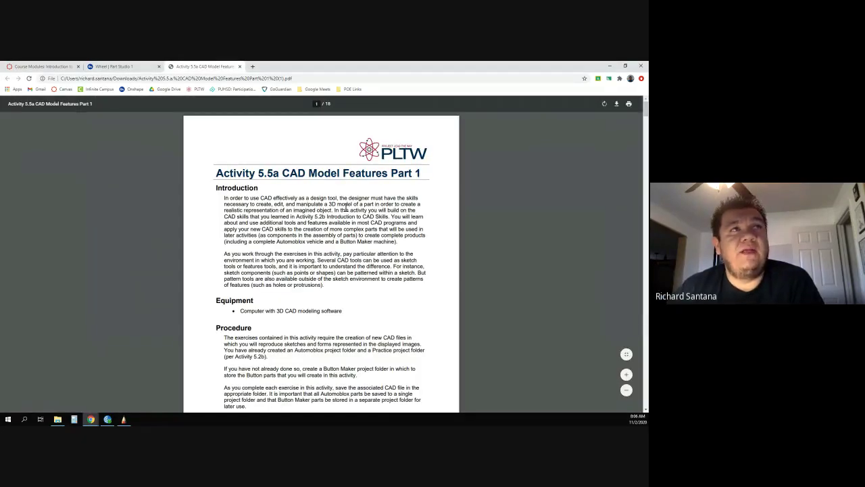
{"action": "scroll", "coordinate": [333, 223], "scroll_direction": "down", "scroll_amount": 1}
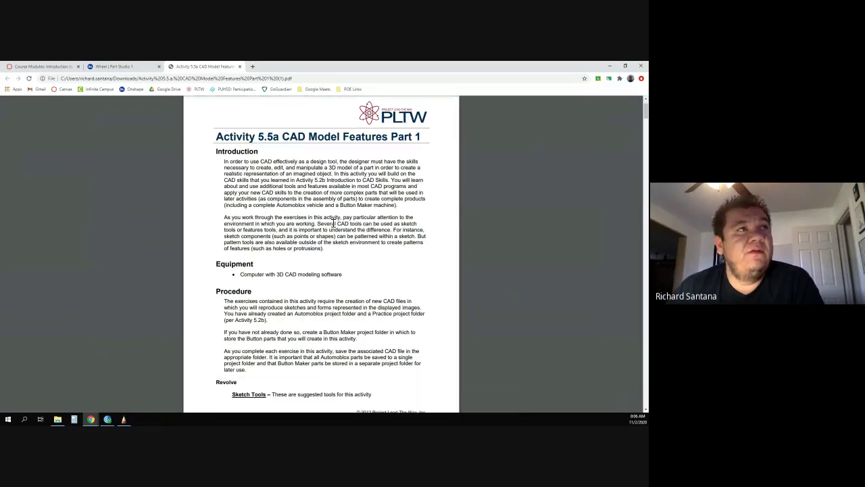
{"action": "scroll", "coordinate": [333, 223], "scroll_direction": "down", "scroll_amount": 12}
{"action": "scroll", "coordinate": [326, 203], "scroll_direction": "up", "scroll_amount": 4}
{"action": "scroll", "coordinate": [325, 173], "scroll_direction": "down", "scroll_amount": 4}
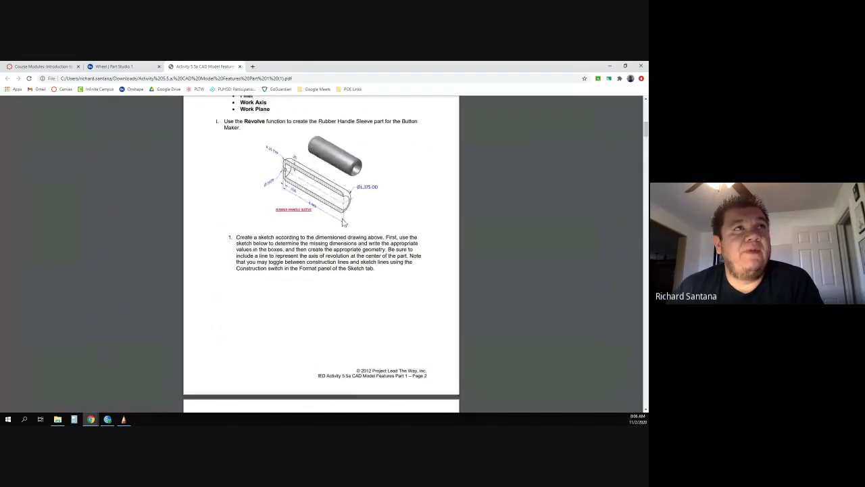
{"action": "scroll", "coordinate": [324, 173], "scroll_direction": "down", "scroll_amount": 15}
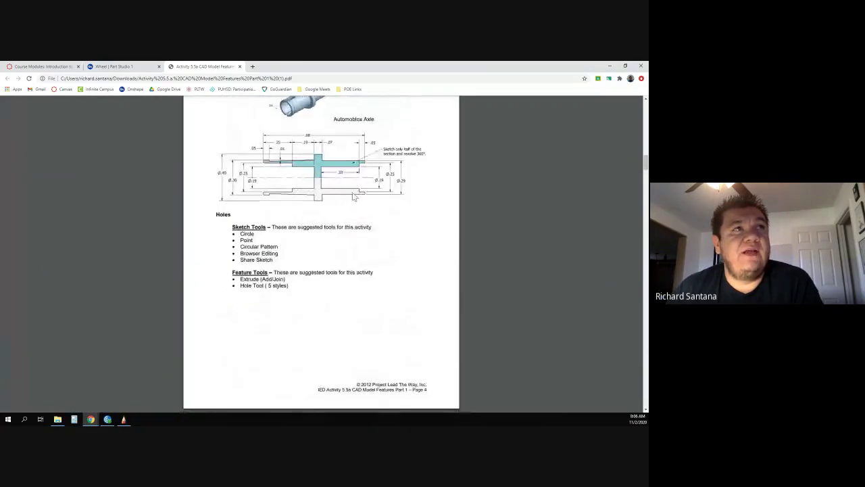
{"action": "scroll", "coordinate": [353, 200], "scroll_direction": "down", "scroll_amount": 3}
{"action": "scroll", "coordinate": [328, 213], "scroll_direction": "down", "scroll_amount": 10}
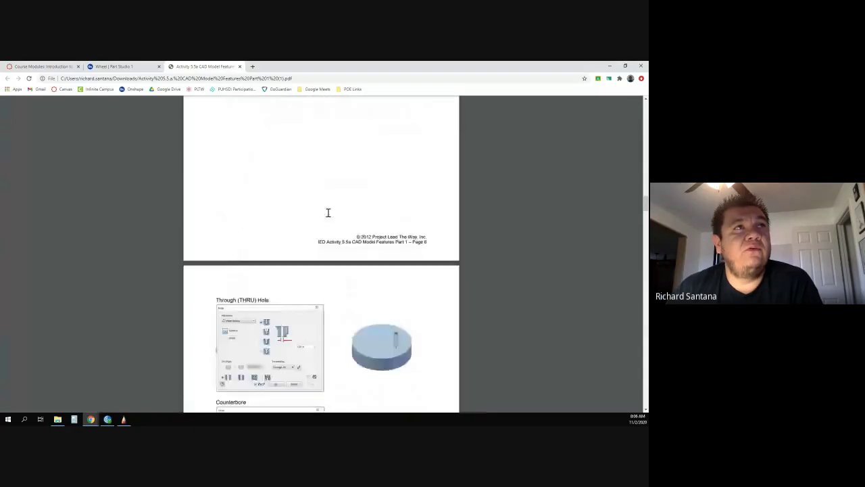
{"action": "scroll", "coordinate": [329, 213], "scroll_direction": "down", "scroll_amount": 15}
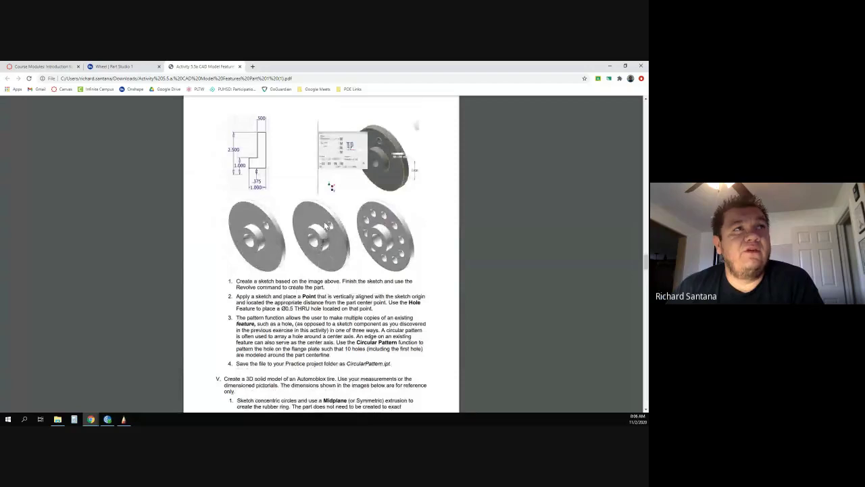
{"action": "scroll", "coordinate": [288, 191], "scroll_direction": "down", "scroll_amount": 10}
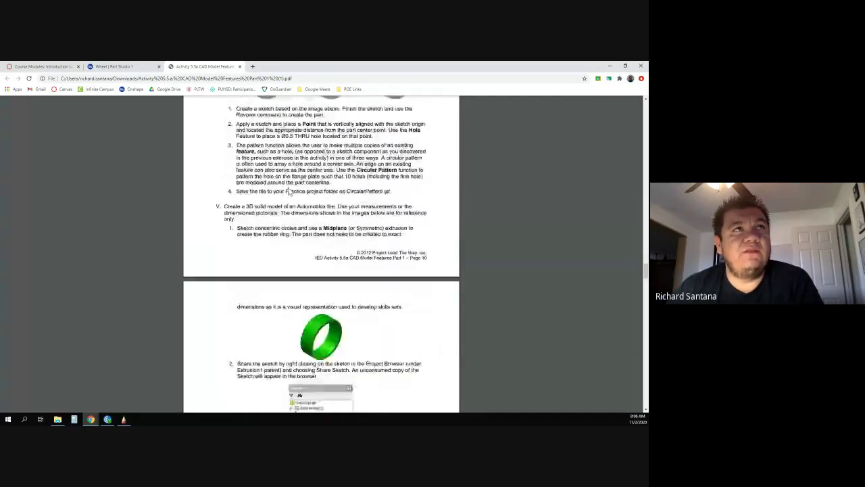
{"action": "scroll", "coordinate": [290, 192], "scroll_direction": "up", "scroll_amount": 3}
{"action": "scroll", "coordinate": [322, 229], "scroll_direction": "down", "scroll_amount": 2}
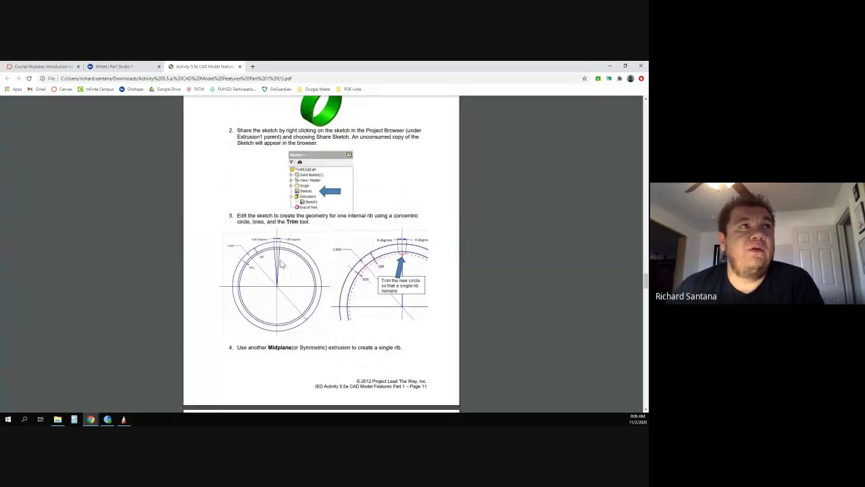
Enlarge the document and examine the dimensions in the rib sketch drawings of instruction 3
{"action": "left_click", "coordinate": [626, 374]}
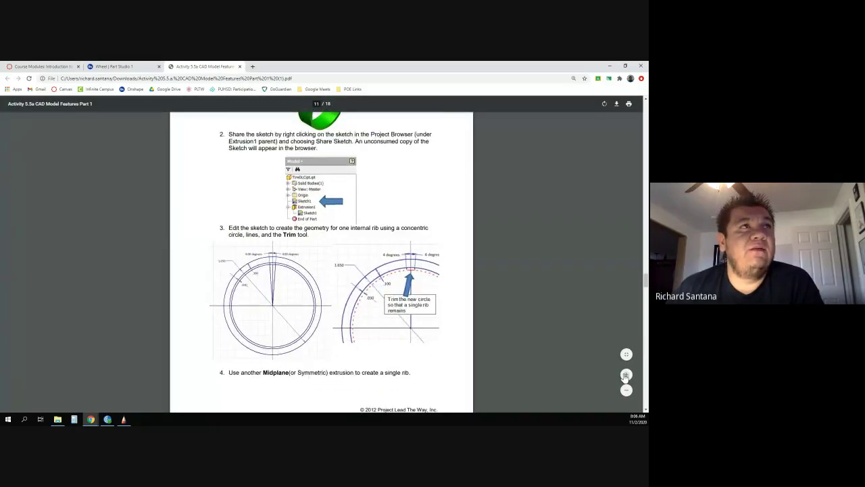
{"action": "left_click", "coordinate": [626, 374]}
{"action": "left_click", "coordinate": [626, 374]}
{"action": "left_click", "coordinate": [626, 374]}
{"action": "scroll", "coordinate": [406, 236], "scroll_direction": "down", "scroll_amount": 3}
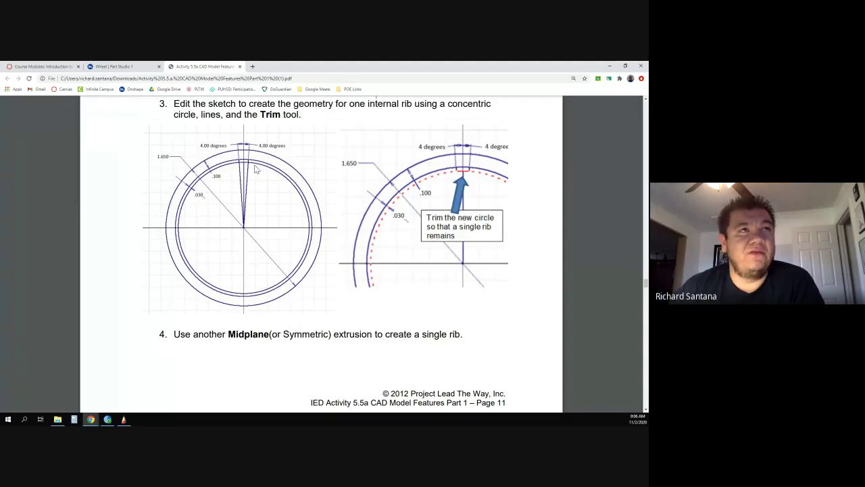
{"action": "scroll", "coordinate": [266, 179], "scroll_direction": "up", "scroll_amount": 1}
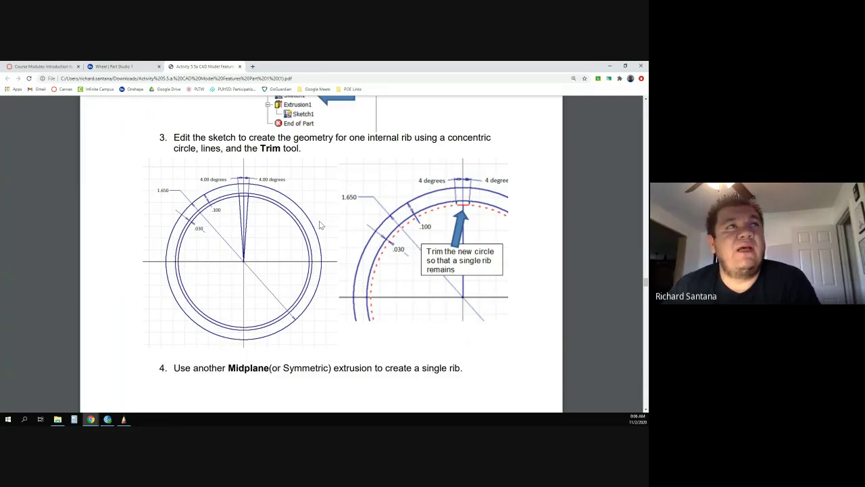
Review the tire instructions from the ring extrusion to the circular rib pattern, returning to the dimensioned rib sketch
{"action": "scroll", "coordinate": [321, 225], "scroll_direction": "up", "scroll_amount": 3}
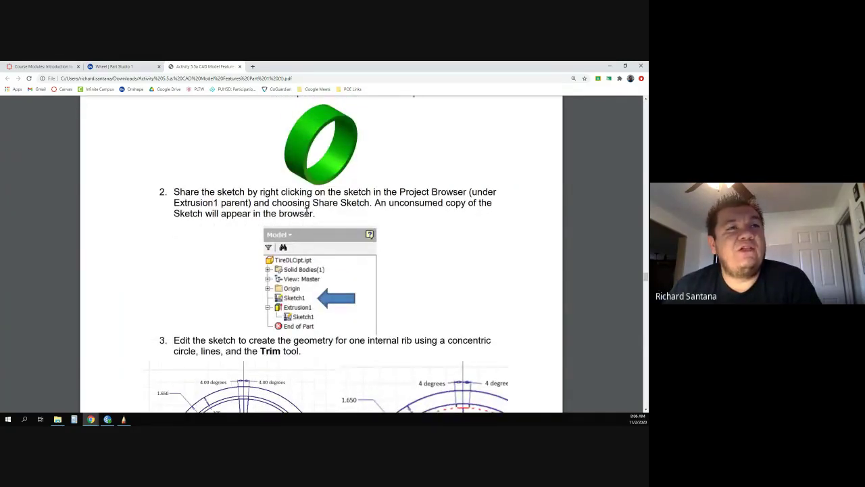
{"action": "scroll", "coordinate": [308, 212], "scroll_direction": "down", "scroll_amount": 10}
{"action": "scroll", "coordinate": [338, 257], "scroll_direction": "down", "scroll_amount": 2}
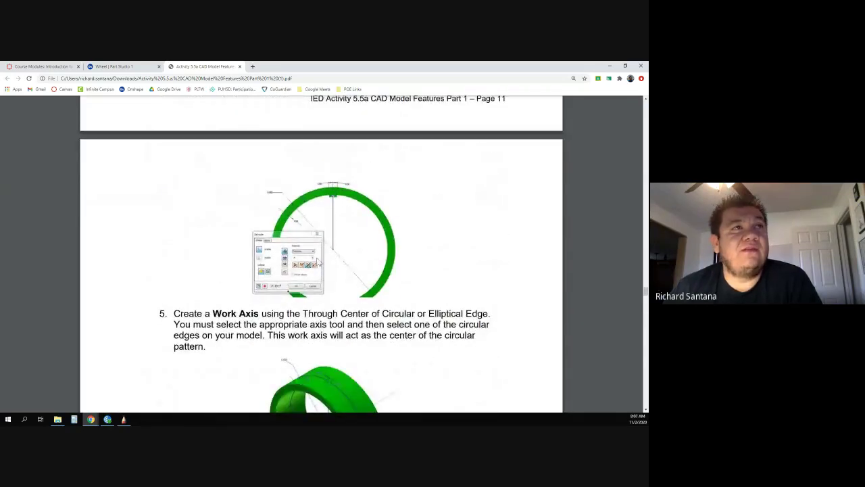
{"action": "scroll", "coordinate": [317, 262], "scroll_direction": "down", "scroll_amount": 2}
{"action": "scroll", "coordinate": [329, 261], "scroll_direction": "down", "scroll_amount": 2}
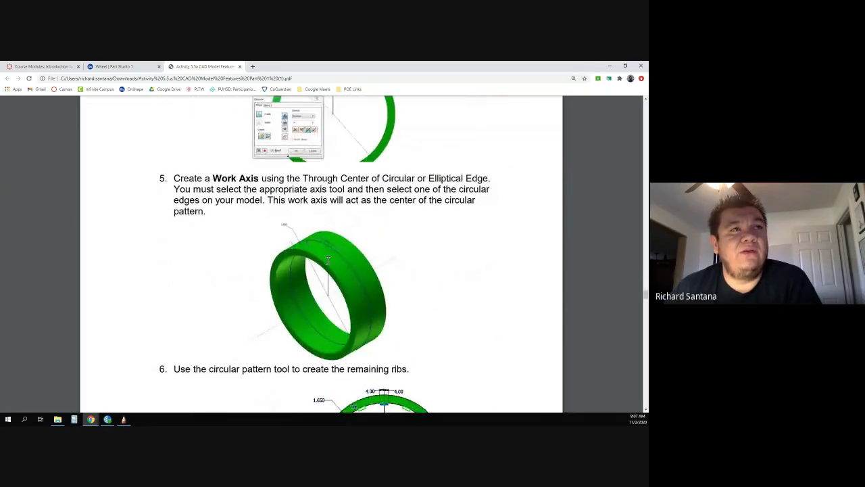
{"action": "scroll", "coordinate": [329, 260], "scroll_direction": "down", "scroll_amount": 2}
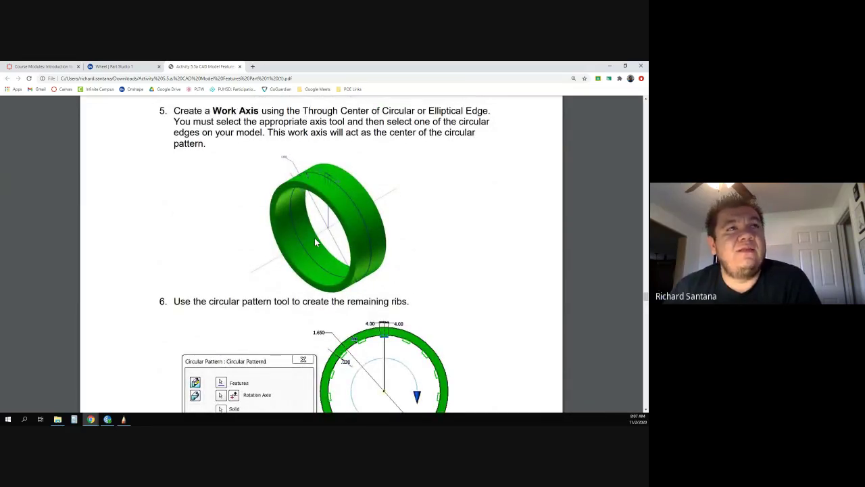
{"action": "scroll", "coordinate": [314, 237], "scroll_direction": "down", "scroll_amount": 4}
{"action": "scroll", "coordinate": [314, 237], "scroll_direction": "up", "scroll_amount": 10}
{"action": "scroll", "coordinate": [314, 242], "scroll_direction": "up", "scroll_amount": 10}
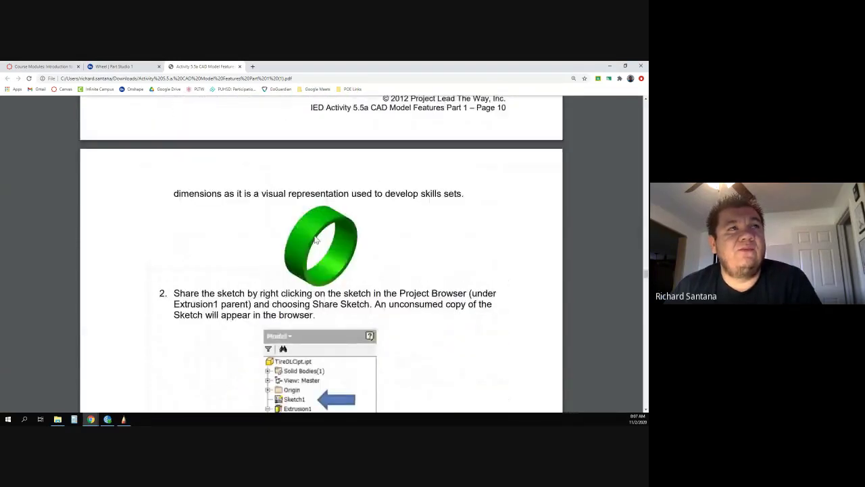
{"action": "scroll", "coordinate": [314, 240], "scroll_direction": "down", "scroll_amount": 4}
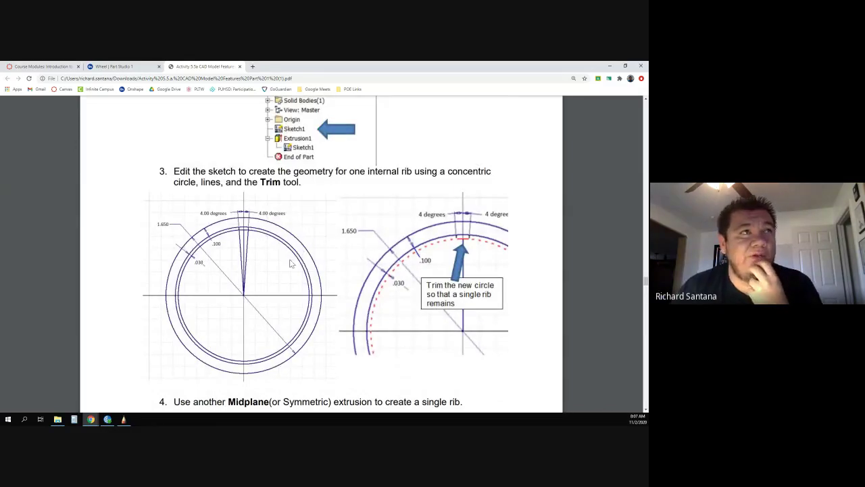
{"action": "scroll", "coordinate": [287, 251], "scroll_direction": "down", "scroll_amount": 1}
{"action": "scroll", "coordinate": [286, 253], "scroll_direction": "up", "scroll_amount": 4}
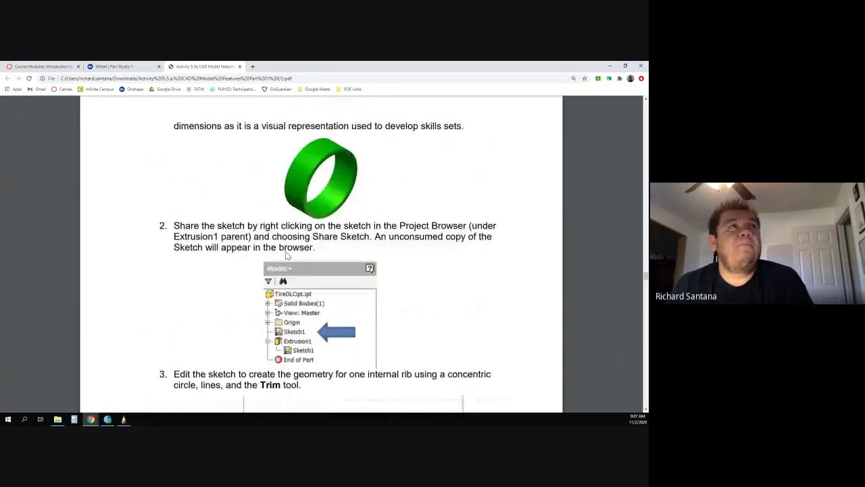
{"action": "scroll", "coordinate": [286, 254], "scroll_direction": "down", "scroll_amount": 4}
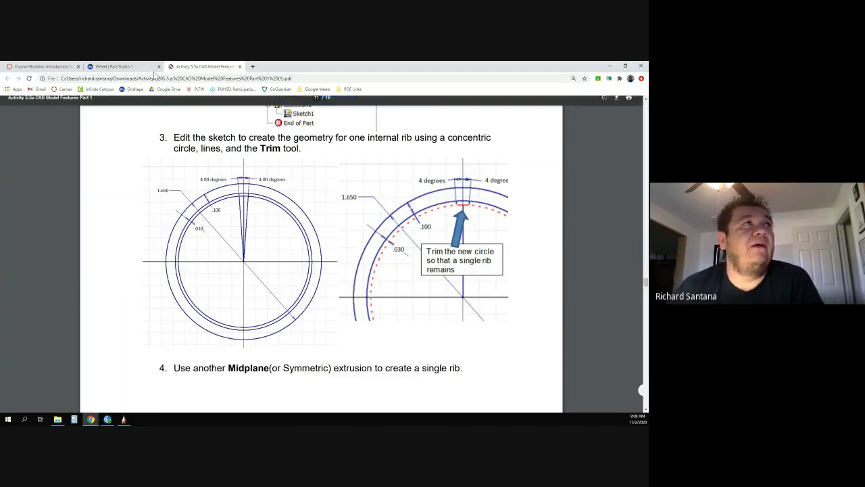
Switch to Onshape and create a new document named "Wheel - " followed by the author's surname
{"action": "left_click", "coordinate": [133, 66]}
{"action": "mouse_move", "coordinate": [379, 286]}
{"action": "right_mouse_down"}
{"action": "mouse_move", "coordinate": [363, 275]}
{"action": "mouse_move", "coordinate": [379, 270]}
{"action": "right_mouse_up"}
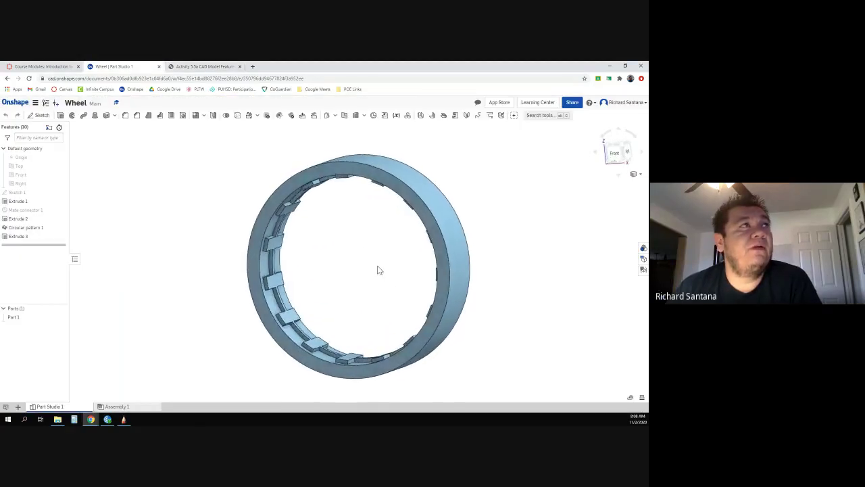
{"action": "left_click", "coordinate": [19, 107]}
{"action": "left_click", "coordinate": [31, 118]}
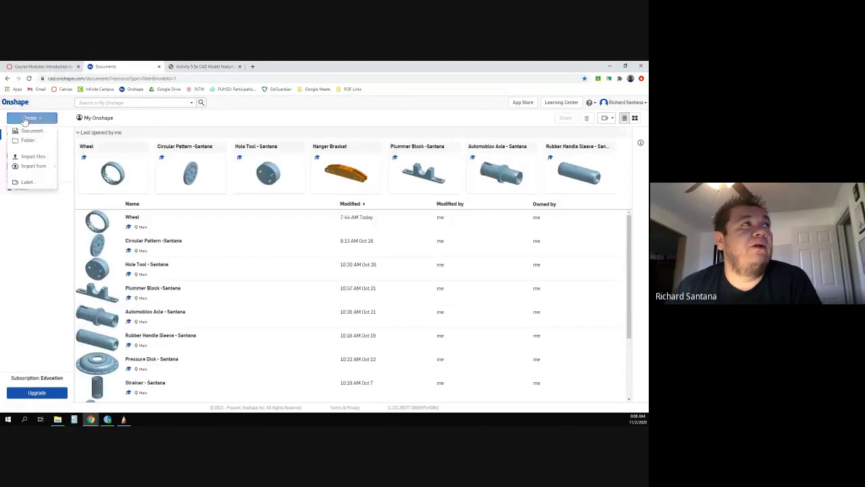
{"action": "left_click", "coordinate": [39, 132]}
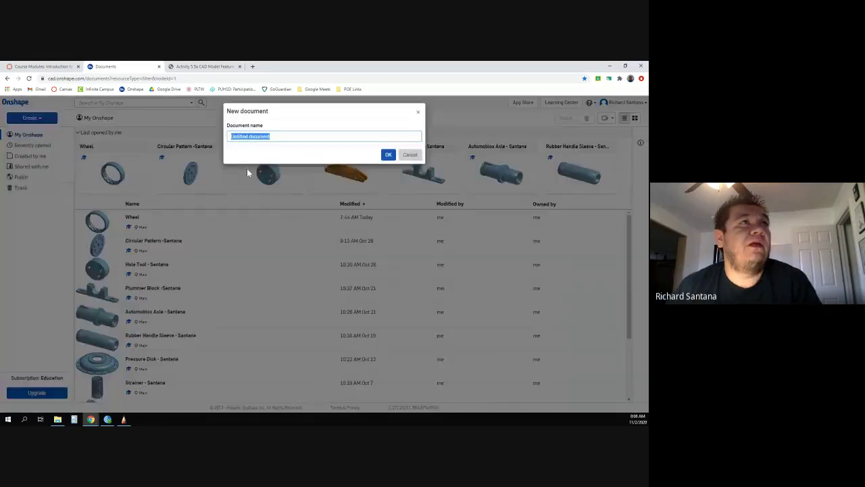
{"action": "type", "text": "Hee"}
{"action": "key", "text": "BackSpace"}
{"action": "key", "text": "BackSpace"}
{"action": "key", "text": "BackSpace"}
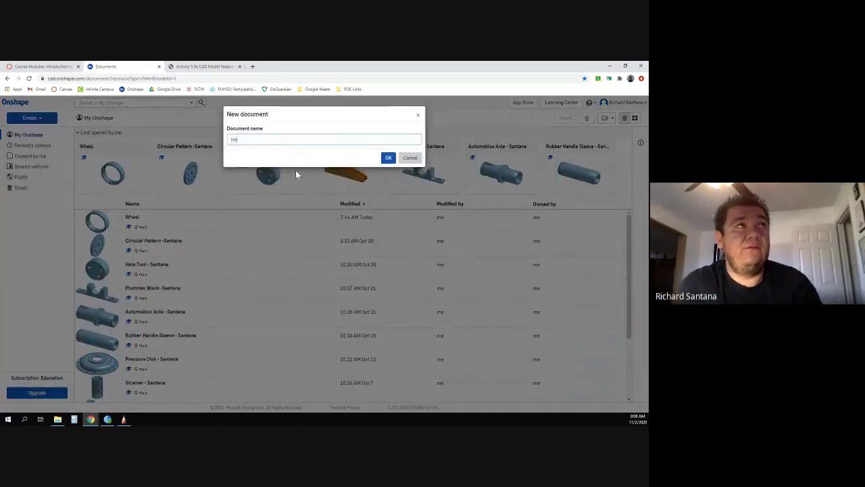
{"action": "type", "text": "Wheel - Santana"}
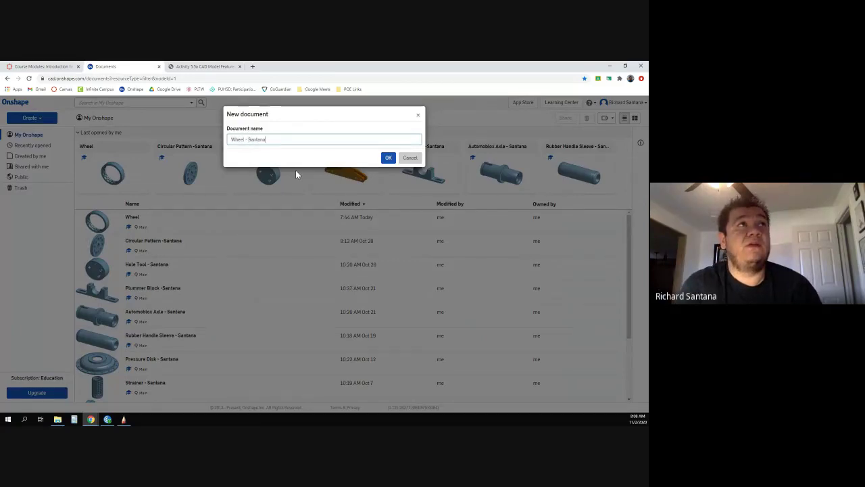
{"action": "key", "text": "Return"}
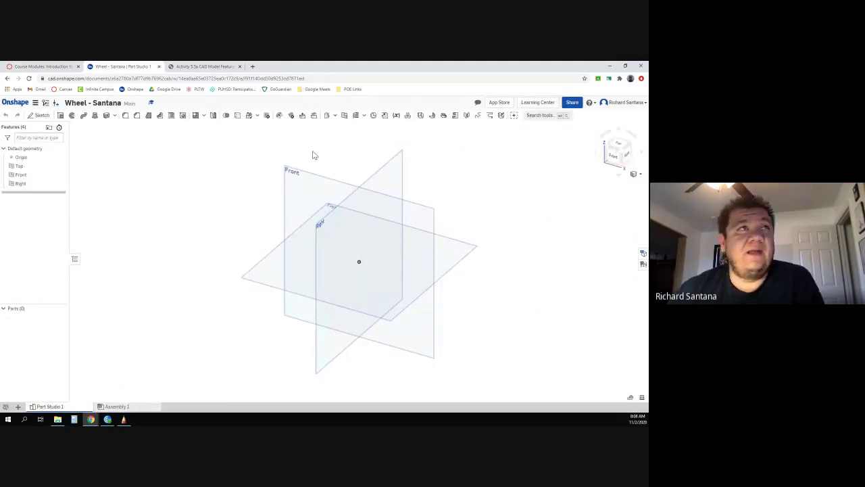
Start a sketch on the Front plane and draw a circle about 4.44 in in diameter centred on the origin
{"action": "left_click", "coordinate": [40, 115]}
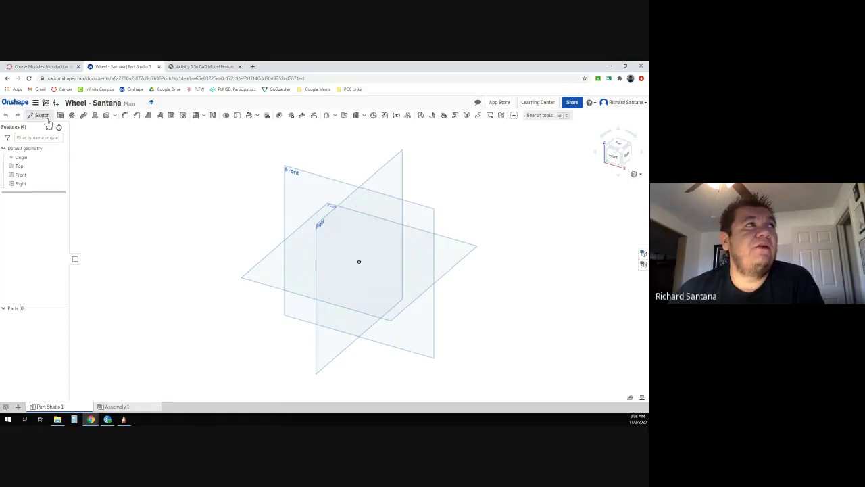
{"action": "left_click", "coordinate": [295, 185]}
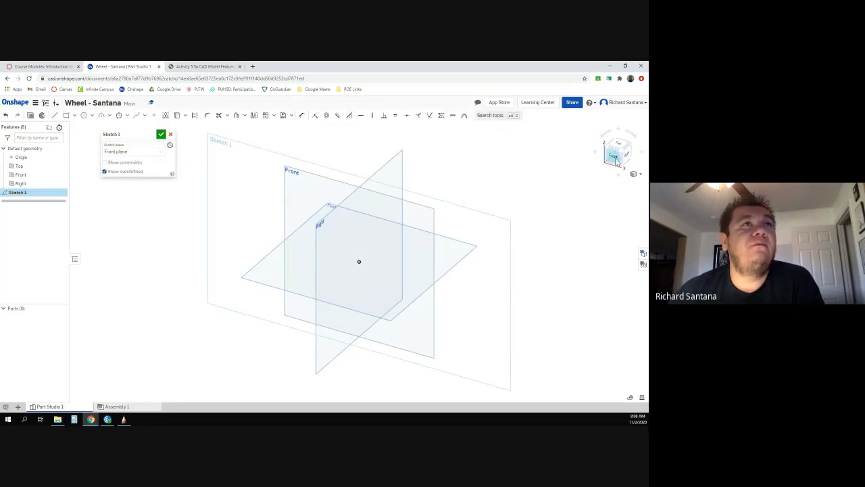
{"action": "left_click", "coordinate": [84, 115]}
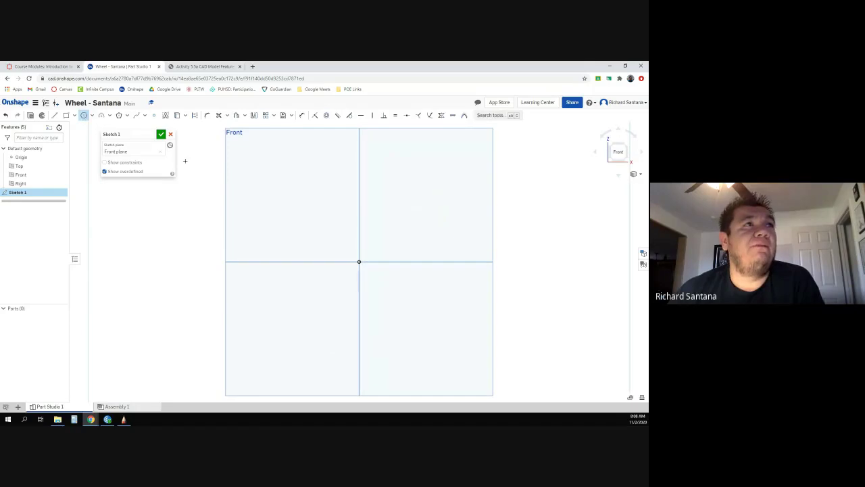
{"action": "left_click", "coordinate": [359, 262]}
{"action": "left_click", "coordinate": [289, 192]}
Dimension the circle's diameter as 1.65 in and fit the sketch to the view
{"action": "left_click", "coordinate": [301, 115]}
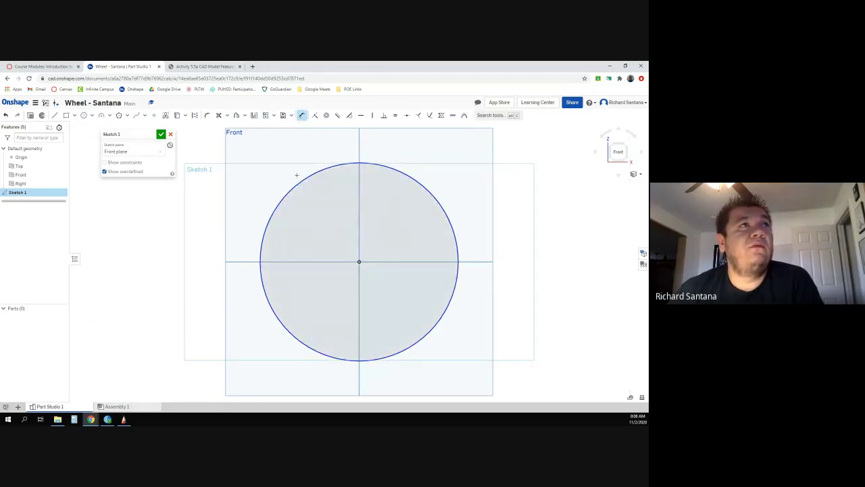
{"action": "left_click", "coordinate": [293, 184]}
{"action": "left_click", "coordinate": [278, 172]}
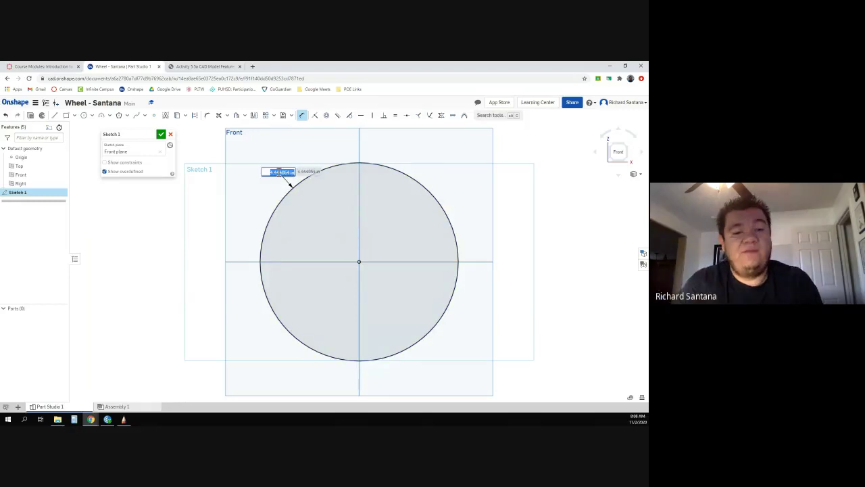
{"action": "type", "text": "1.85"}
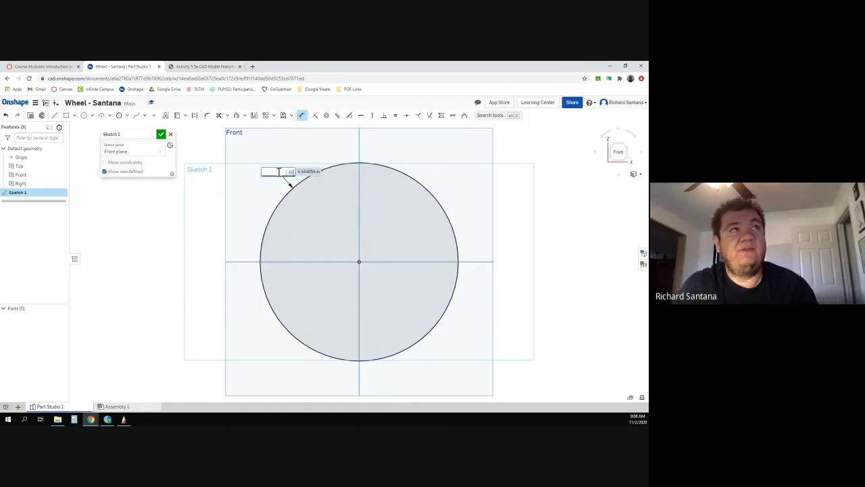
{"action": "key", "text": "Return"}
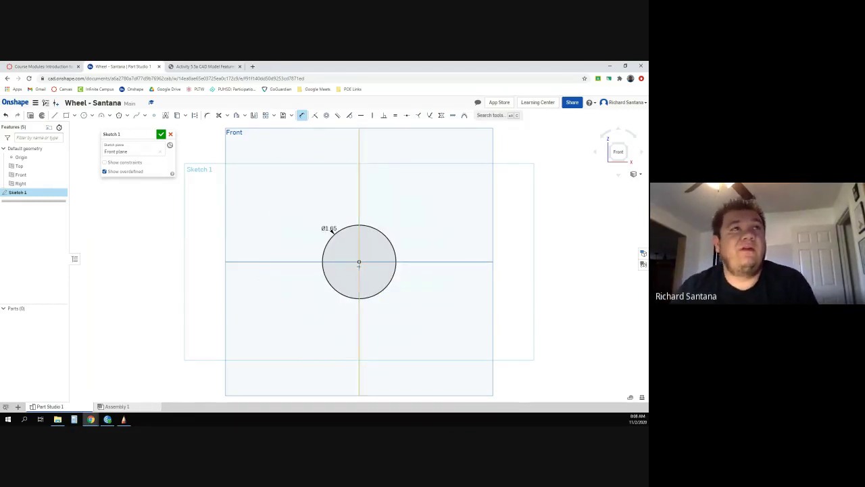
{"action": "key", "text": "f"}
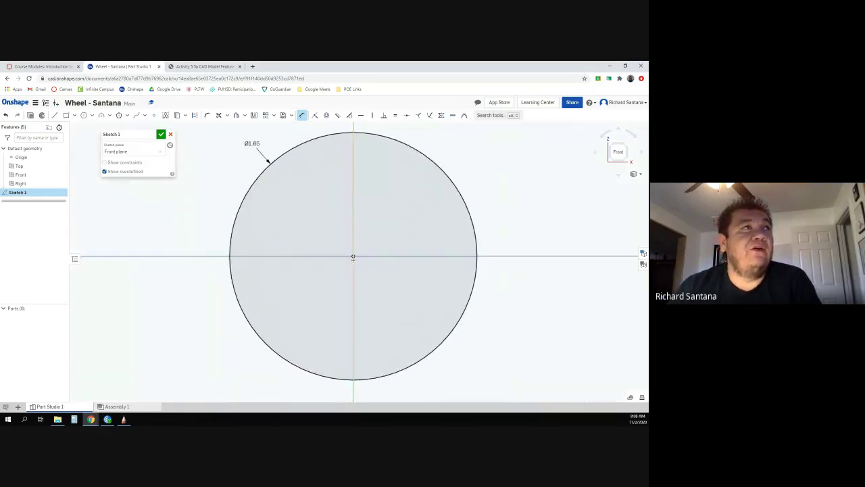
Draw two circles centred on the origin inside the 1.65 in circle, about 1.38 in and 1.27 in in diameter
{"action": "left_click", "coordinate": [84, 115]}
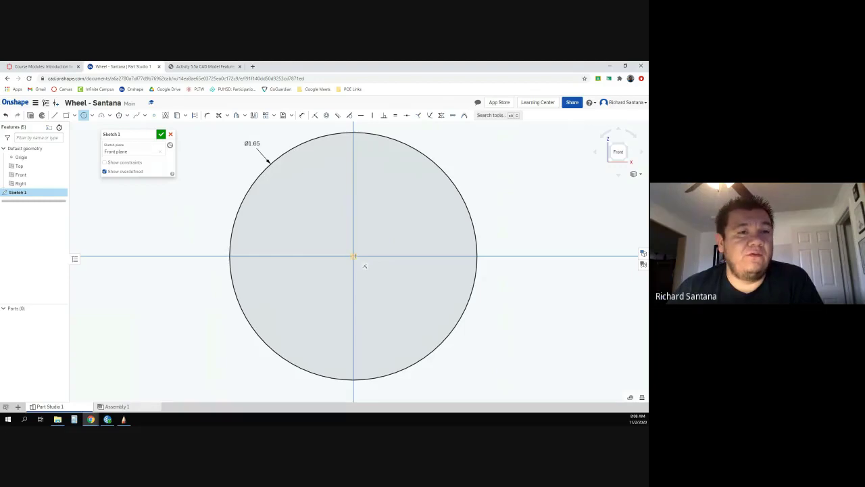
{"action": "left_click", "coordinate": [353, 256]}
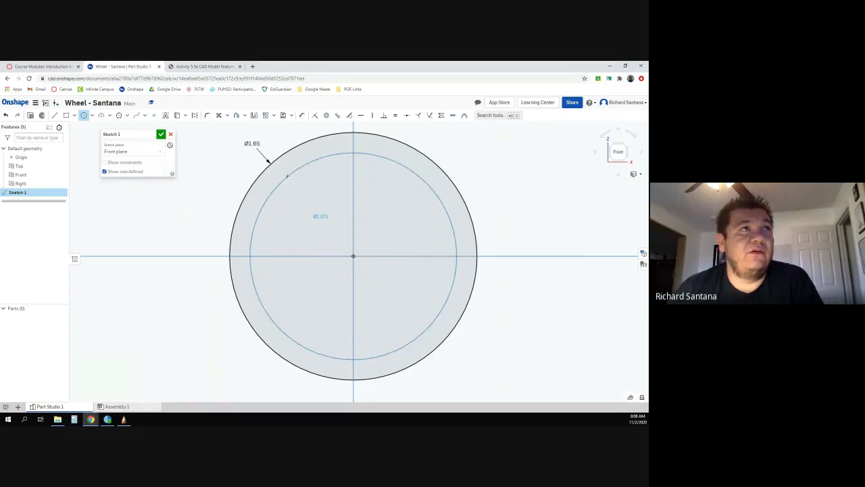
{"action": "left_click", "coordinate": [287, 175]}
{"action": "left_click", "coordinate": [353, 256]}
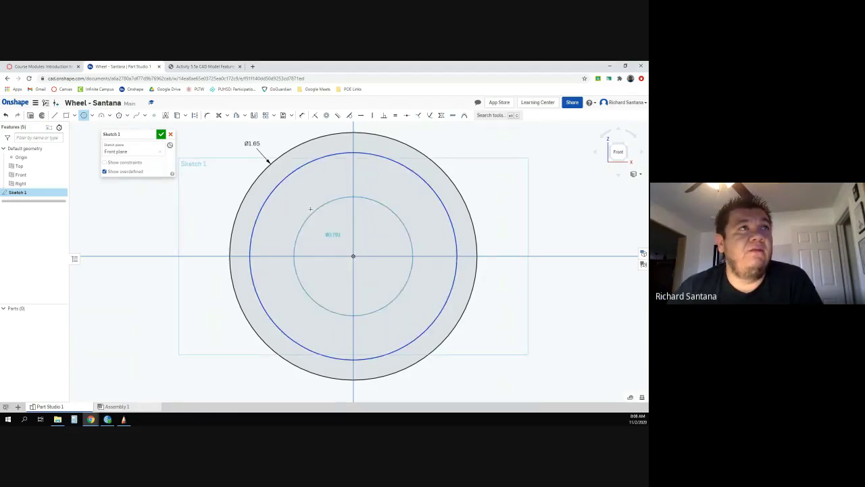
{"action": "left_click", "coordinate": [290, 185]}
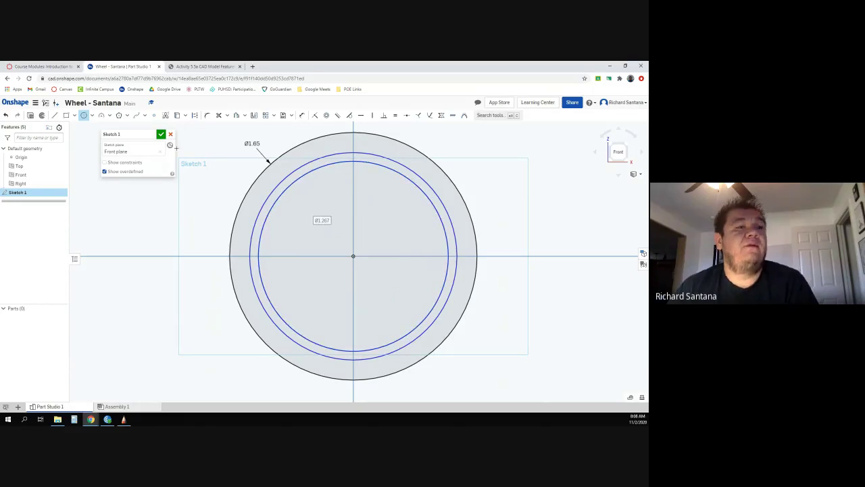
Switch to the activity PDF and examine the enlarged rib sketch for its circle spacing and line angle dimensions
{"action": "left_click", "coordinate": [198, 65]}
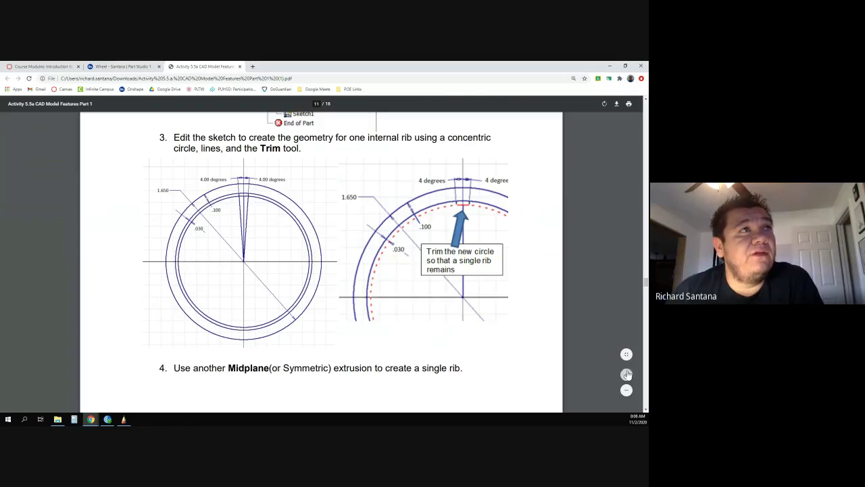
{"action": "left_click", "coordinate": [627, 374]}
{"action": "left_click", "coordinate": [626, 374]}
{"action": "left_click", "coordinate": [627, 374]}
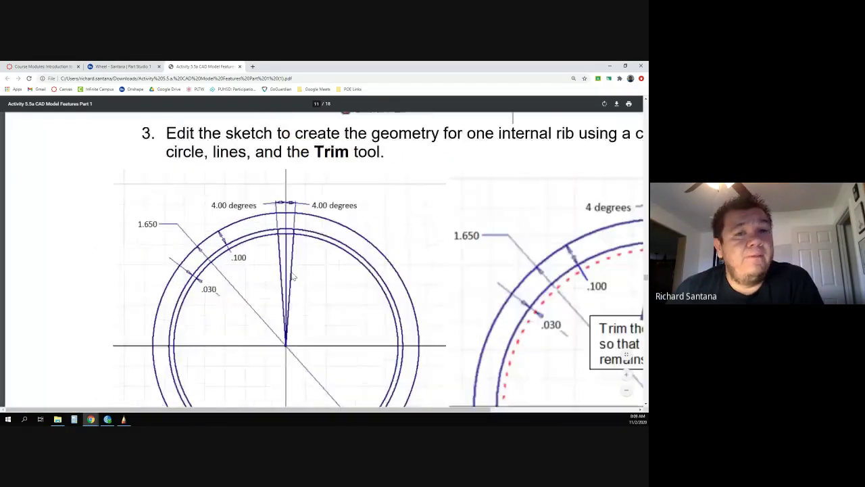
{"action": "left_click", "coordinate": [626, 374]}
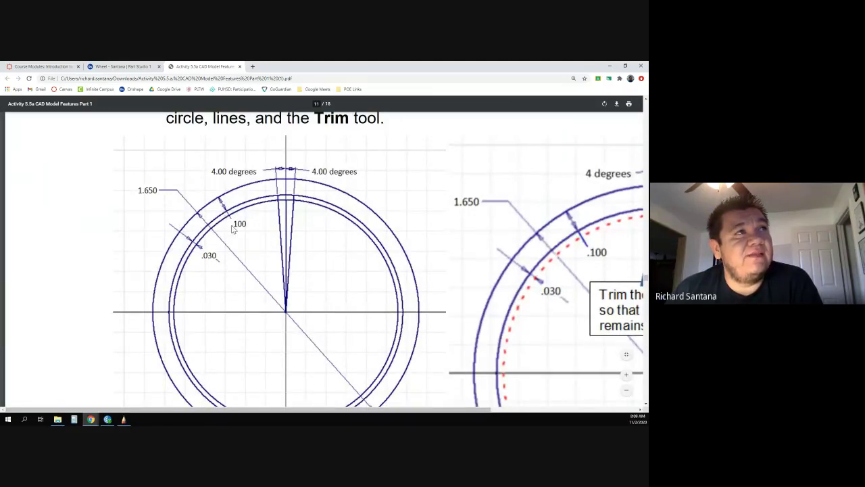
{"action": "scroll", "coordinate": [230, 226], "scroll_direction": "down", "scroll_amount": 1}
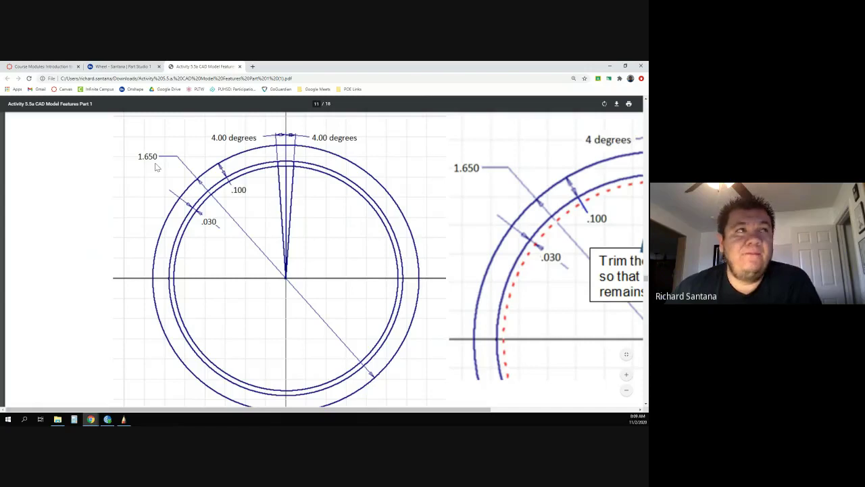
{"action": "scroll", "coordinate": [178, 161], "scroll_direction": "down", "scroll_amount": 1}
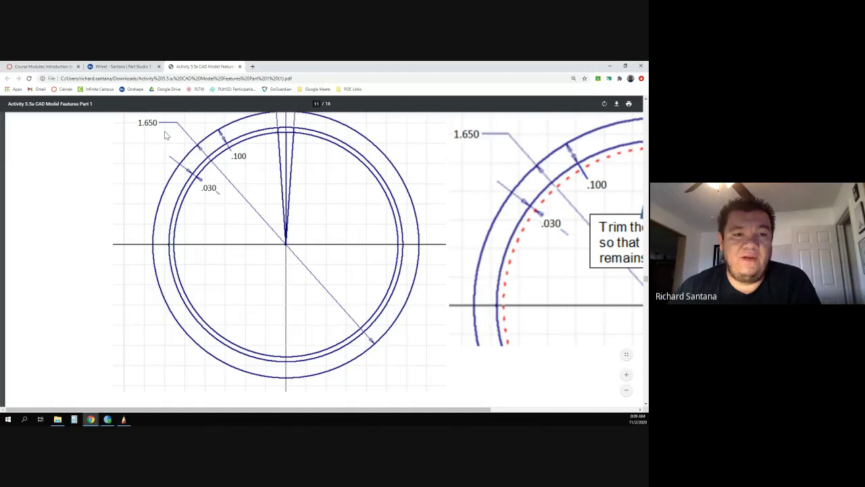
{"action": "scroll", "coordinate": [192, 157], "scroll_direction": "up", "scroll_amount": 1}
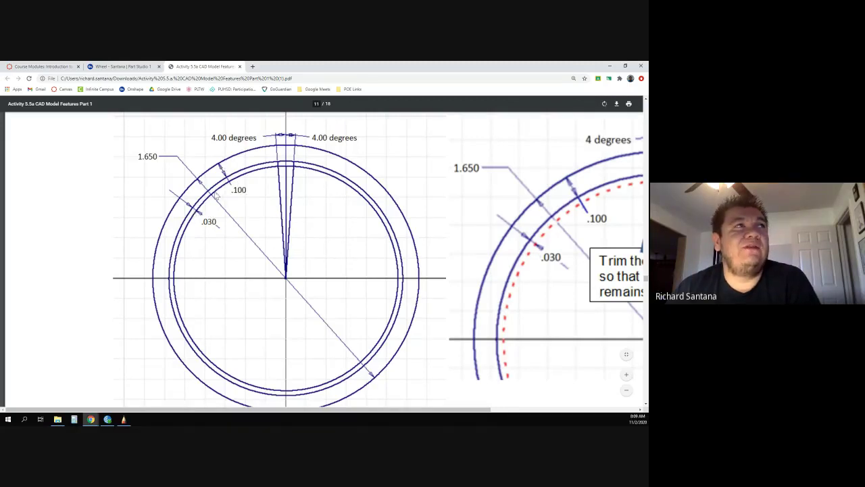
Return to the Onshape sketch and dimension the gap between the outer and middle circles as 0.1 in
{"action": "left_click", "coordinate": [121, 66]}
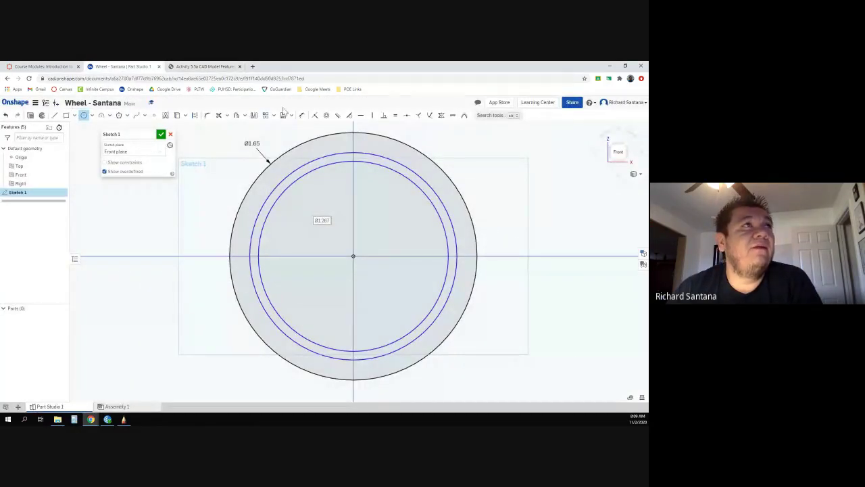
{"action": "left_click", "coordinate": [303, 115]}
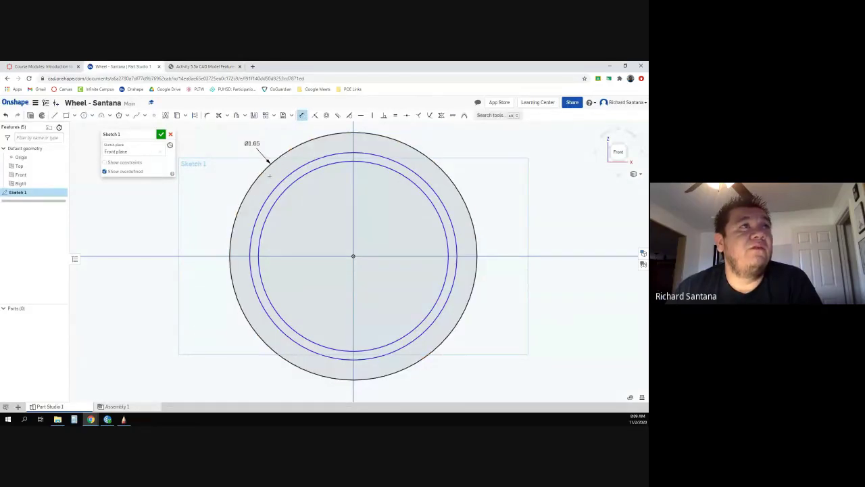
{"action": "left_click", "coordinate": [276, 186]}
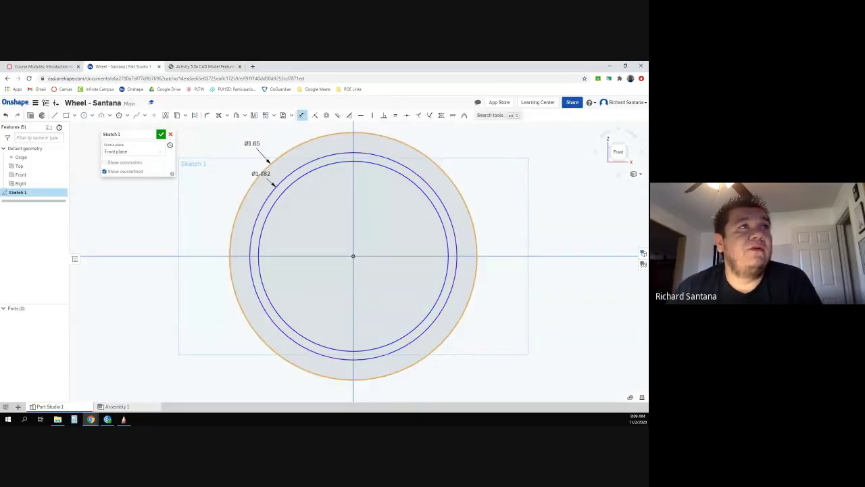
{"action": "left_click", "coordinate": [270, 180]}
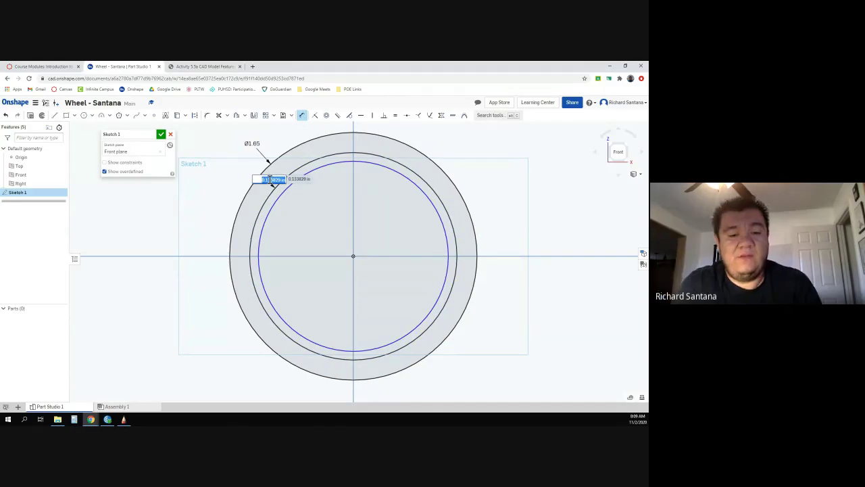
{"action": "key", "text": "BackSpace"}
{"action": "key", "text": "Return"}
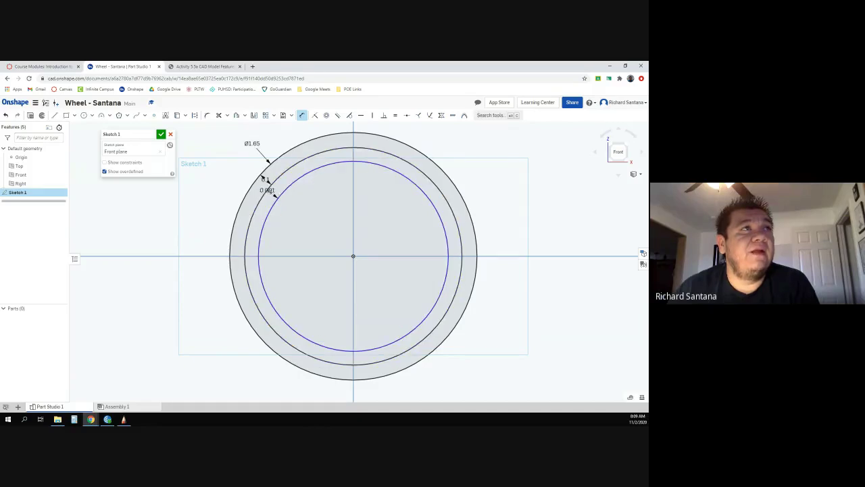
Dimension the gap between the middle and inner circles as 0.03 in
{"action": "double_click", "coordinate": [272, 193]}
{"action": "key", "text": "BackSpace"}
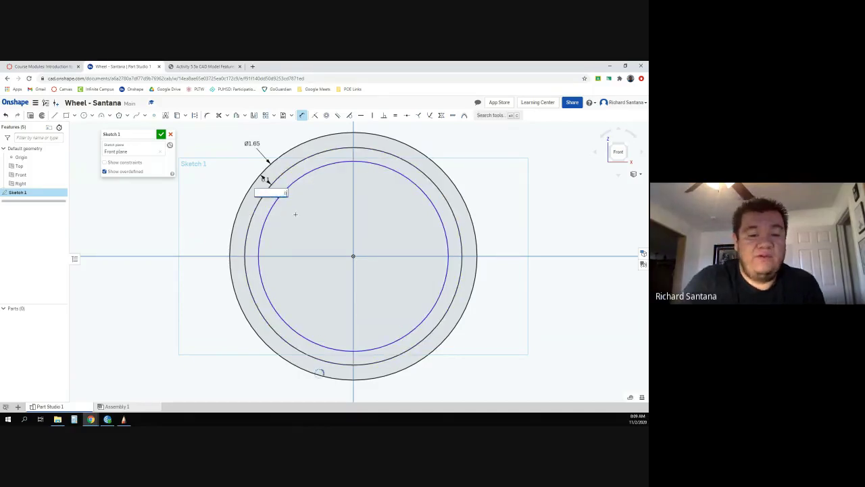
{"action": "type", "text": ".03"}
{"action": "key", "text": "Return"}
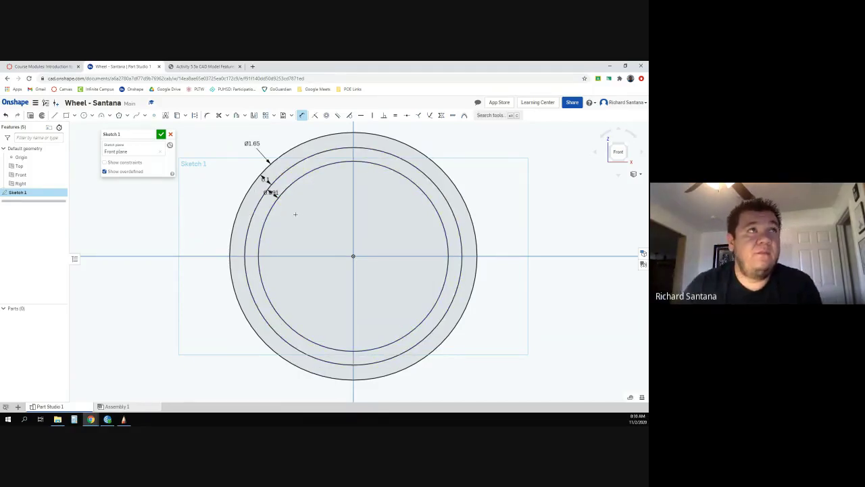
Check the rib lines in the PDF, then draw a vertical construction line about 0.825 in long from the origin up to the outer circle
{"action": "left_click", "coordinate": [198, 65]}
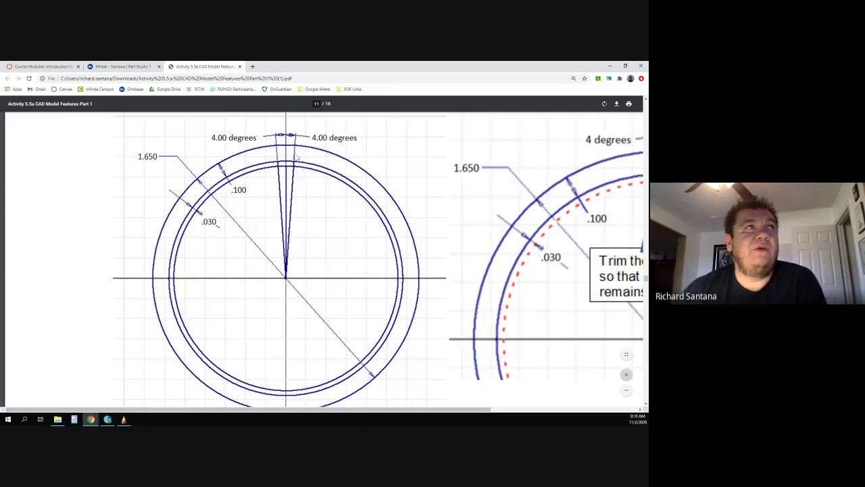
{"action": "left_click", "coordinate": [135, 65]}
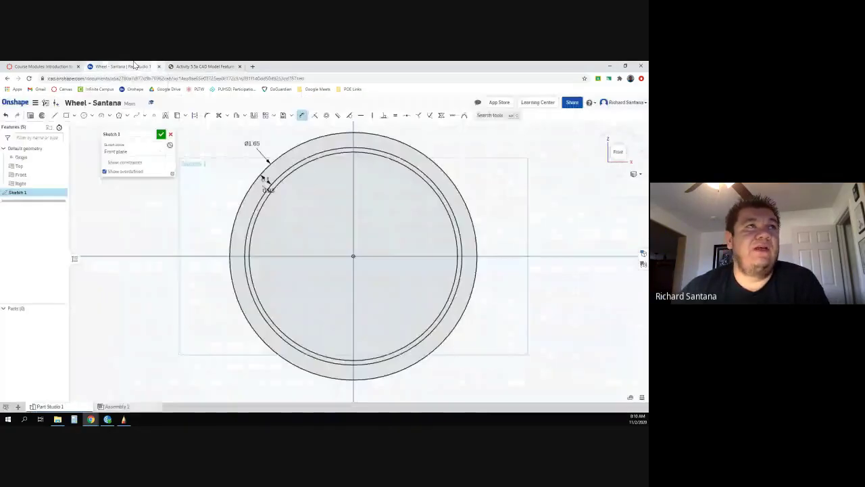
{"action": "left_click", "coordinate": [55, 115]}
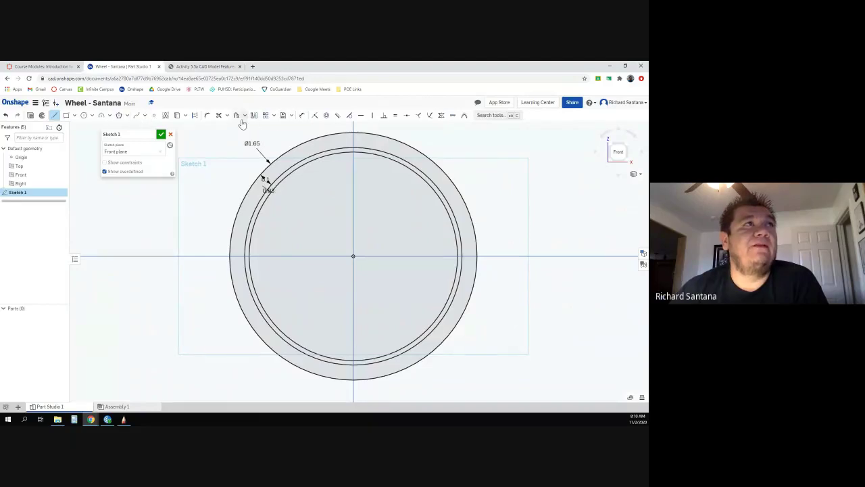
{"action": "left_click", "coordinate": [195, 116]}
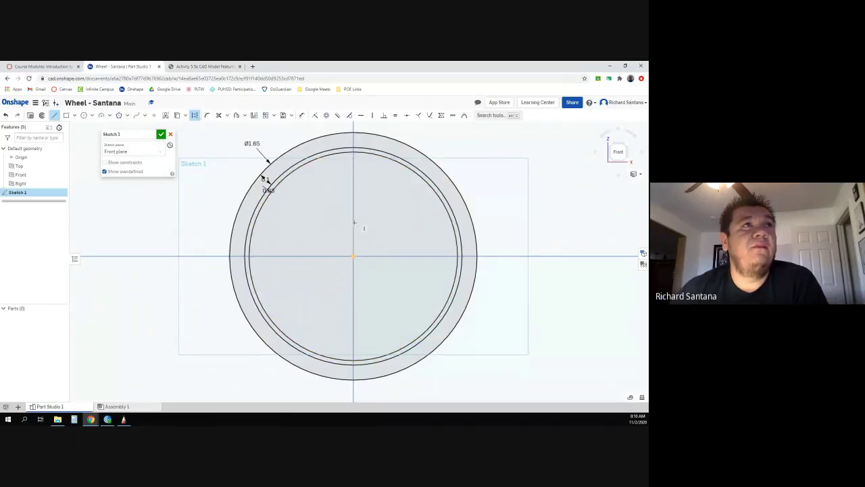
{"action": "left_click", "coordinate": [353, 255]}
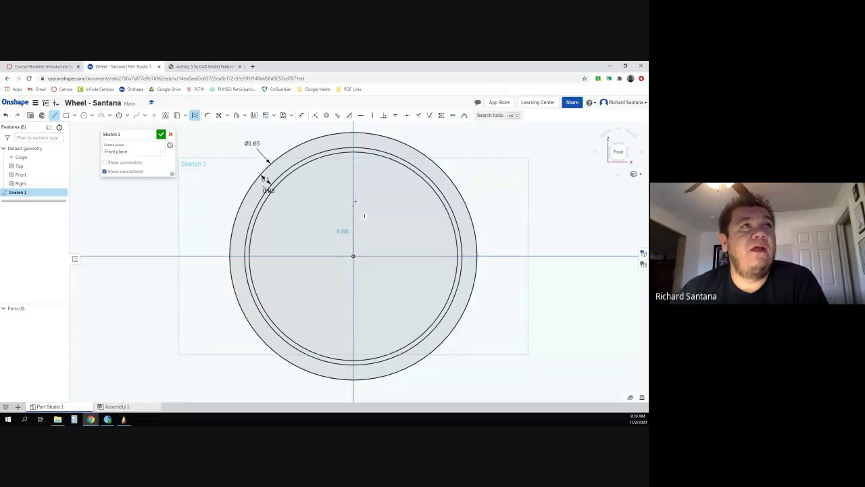
{"action": "left_click", "coordinate": [362, 140]}
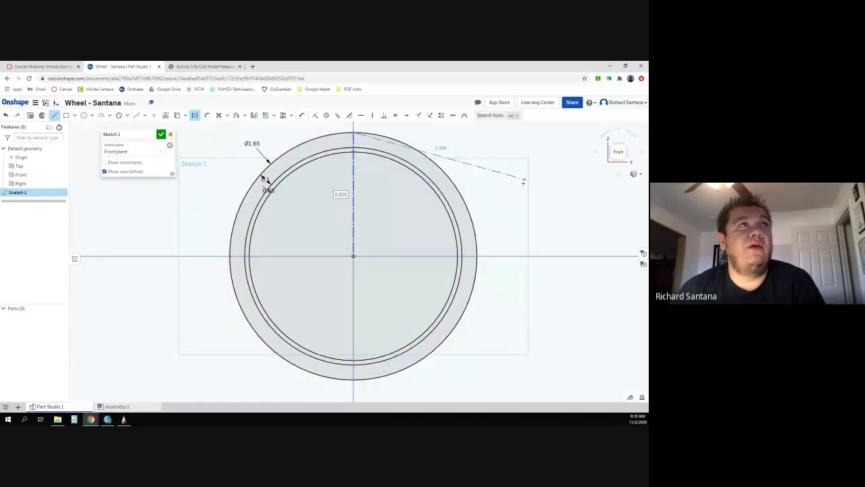
{"action": "key", "text": "Escape"}
{"action": "left_click", "coordinate": [500, 187]}
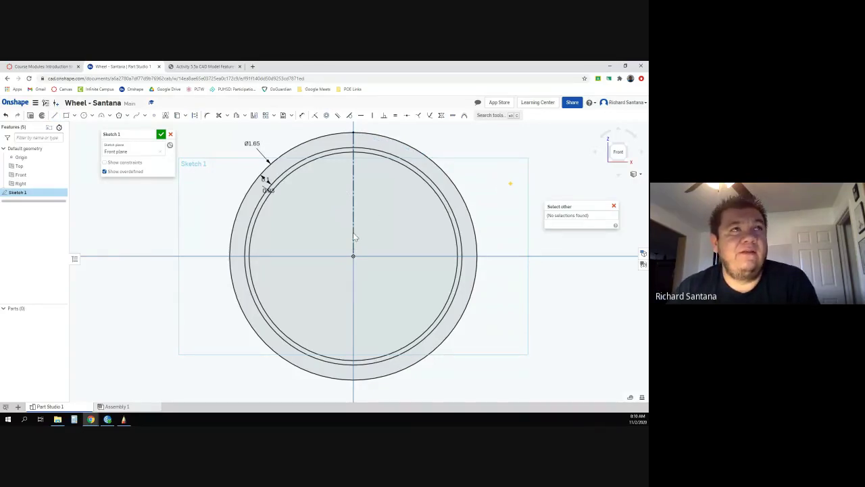
Draw two slanted lines from the origin up to the middle circle, one on each side of the vertical construction line
{"action": "left_click", "coordinate": [55, 116]}
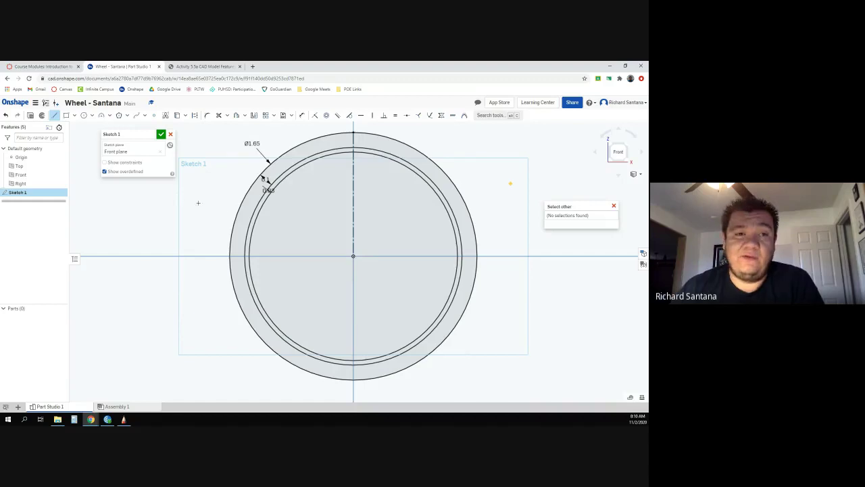
{"action": "left_click", "coordinate": [352, 256]}
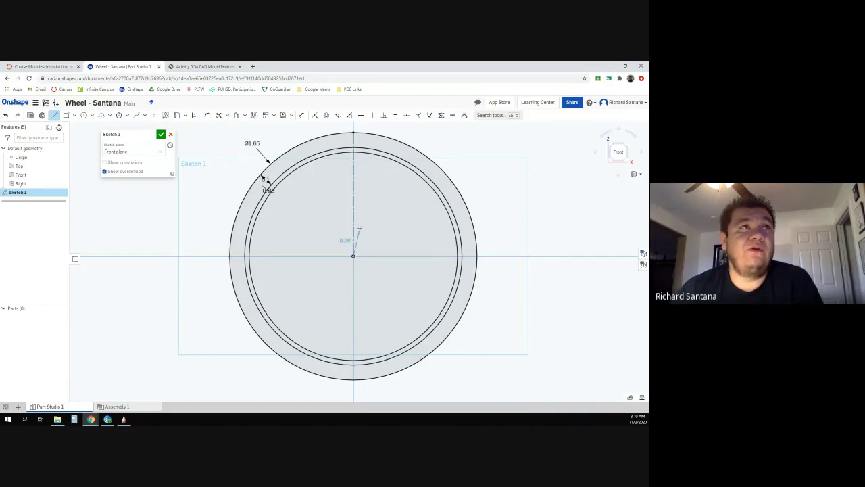
{"action": "left_click", "coordinate": [364, 150]}
{"action": "key", "text": "Escape"}
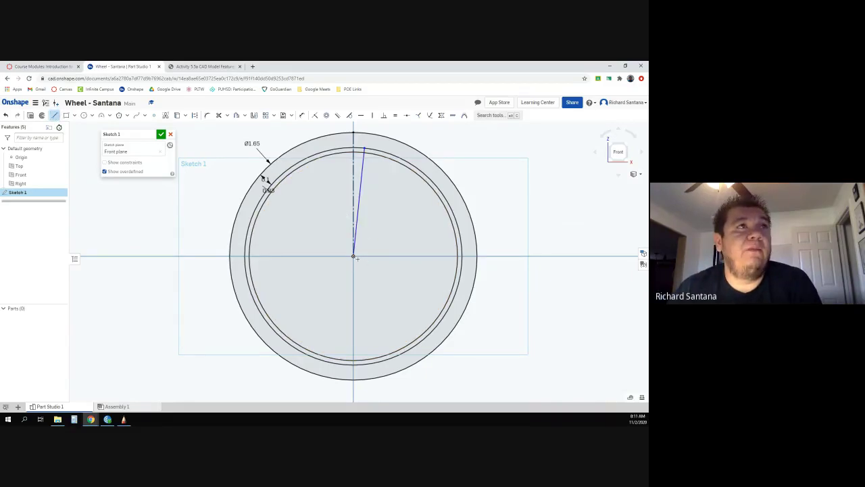
{"action": "left_click", "coordinate": [353, 254]}
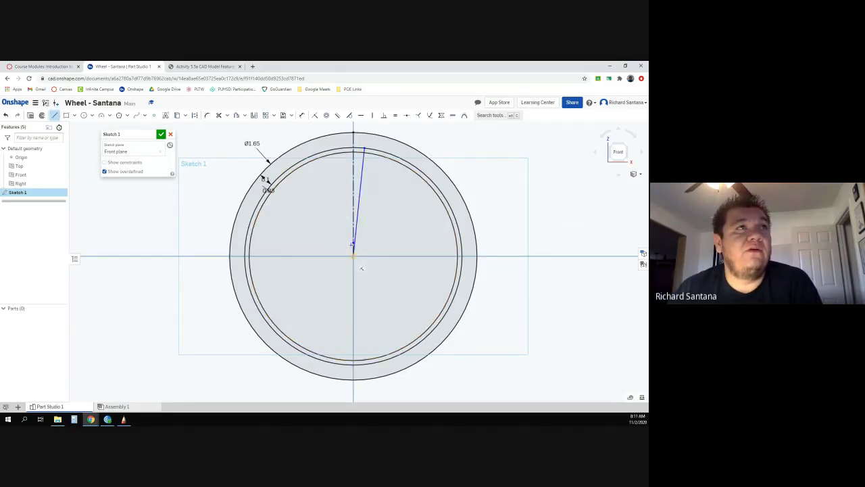
{"action": "left_click", "coordinate": [336, 150]}
{"action": "key", "text": "Escape"}
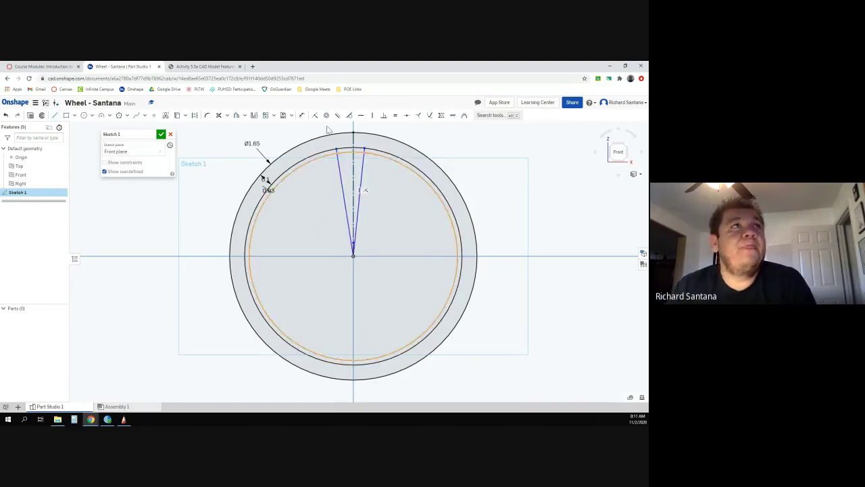
Dimension the angle between the right-hand slanted line and the vertical construction line as 4°
{"action": "left_click", "coordinate": [302, 115]}
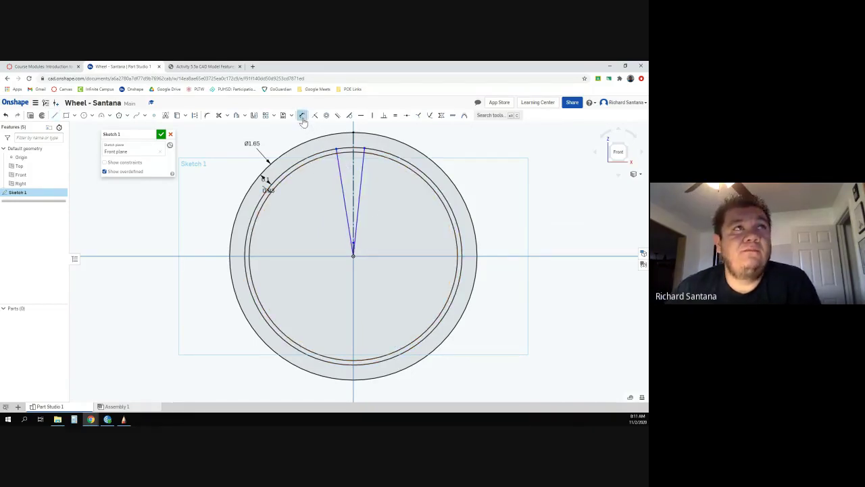
{"action": "left_click", "coordinate": [363, 162]}
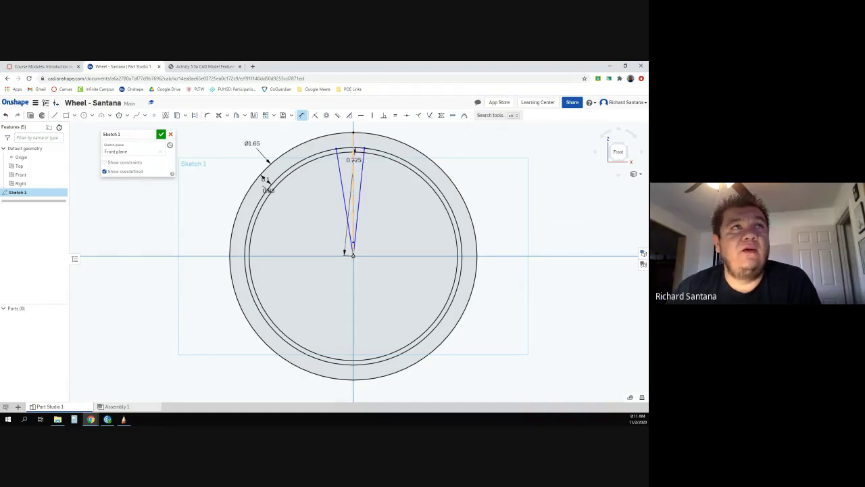
{"action": "left_click", "coordinate": [353, 161]}
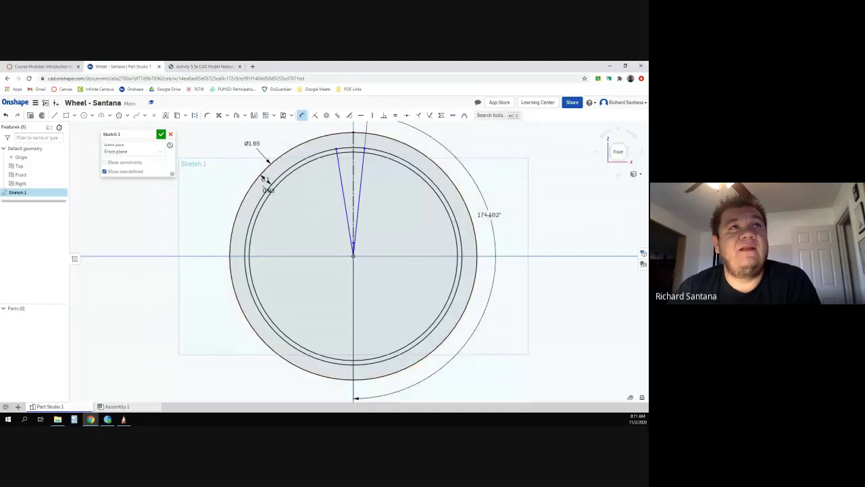
{"action": "scroll", "coordinate": [490, 202], "scroll_direction": "down", "scroll_amount": 3}
{"action": "scroll", "coordinate": [414, 158], "scroll_direction": "up", "scroll_amount": 5}
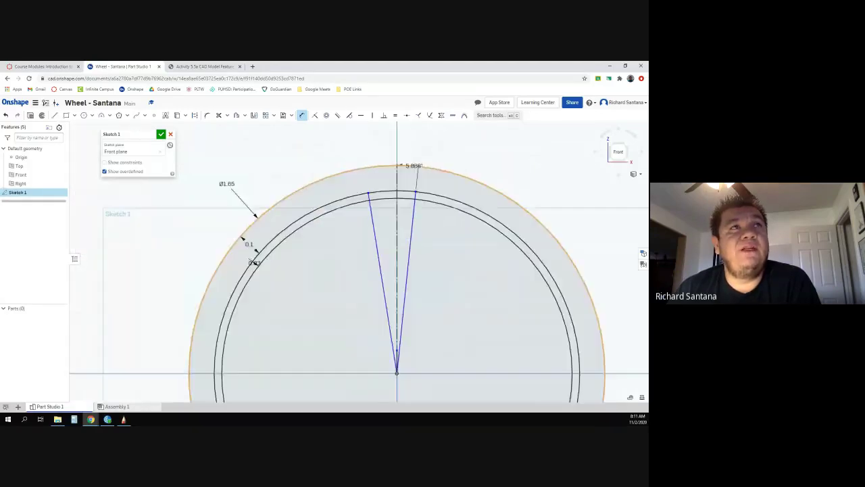
{"action": "scroll", "coordinate": [414, 165], "scroll_direction": "up", "scroll_amount": 2}
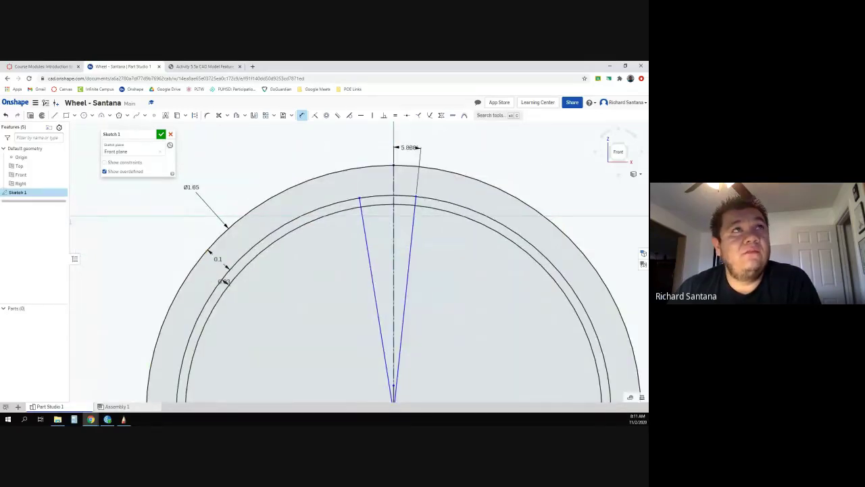
{"action": "left_click", "coordinate": [417, 147]}
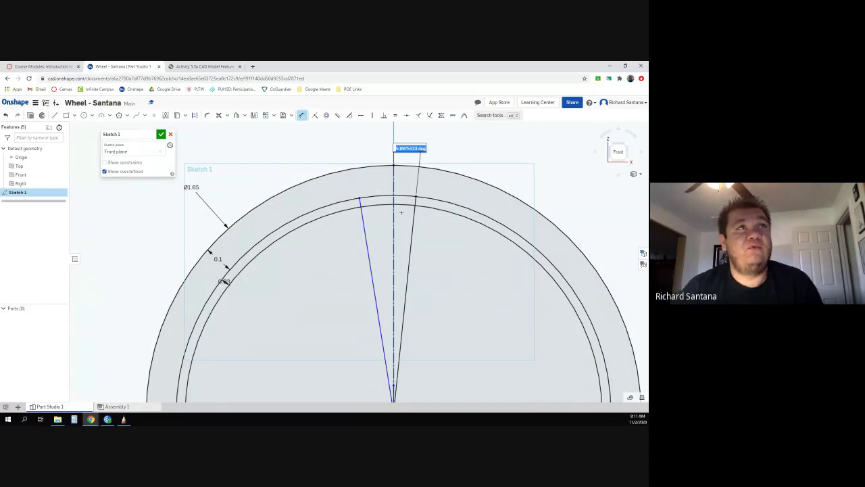
{"action": "key", "text": "Return"}
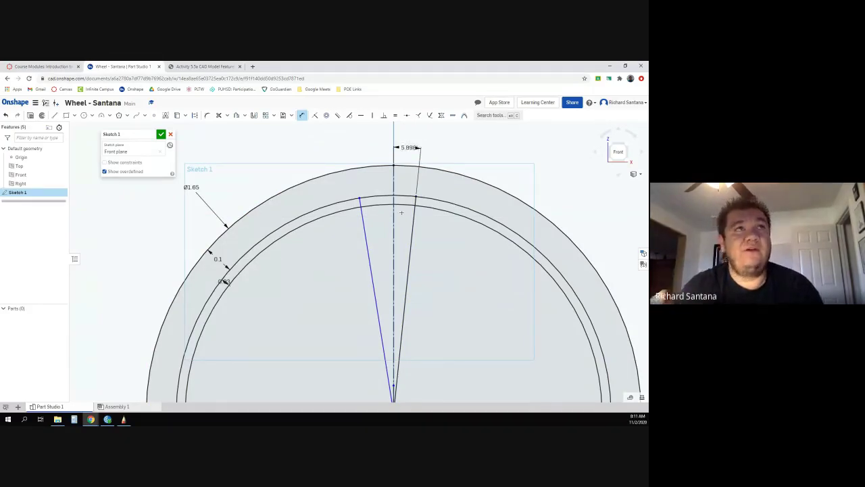
Dimension the angle between the left-hand slanted line and the vertical construction line as 4°
{"action": "left_click", "coordinate": [377, 297]}
{"action": "left_click", "coordinate": [392, 197]}
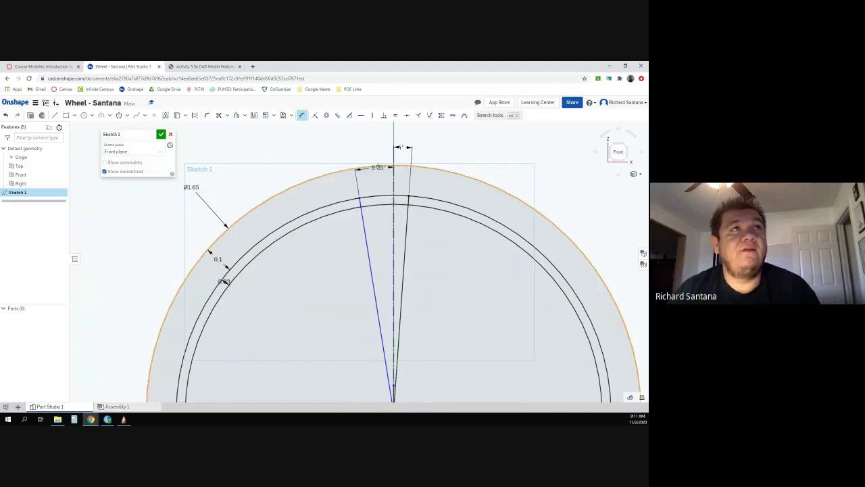
{"action": "left_click", "coordinate": [372, 149]}
{"action": "type", "text": "4.5"}
{"action": "key", "text": "Return"}
{"action": "key", "text": "Escape"}
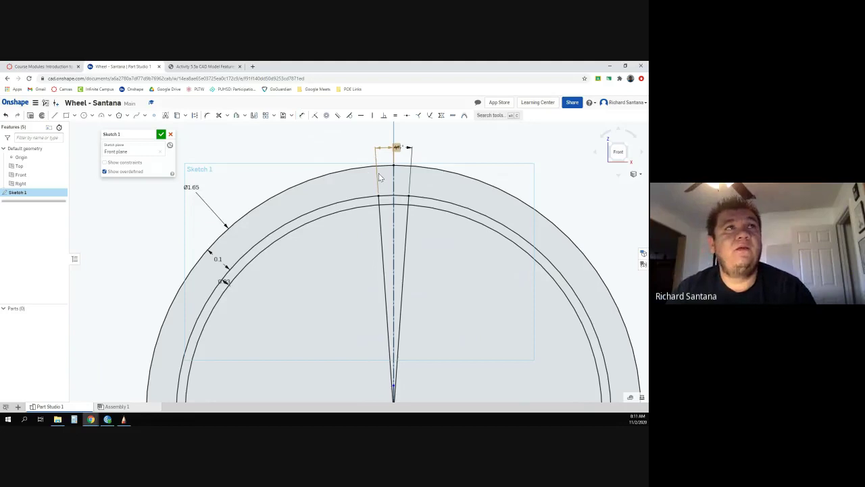
Delete the vertical construction line and trim the slanted lines inside the inner circle, keeping only their short segments between the two inner circles
{"action": "scroll", "coordinate": [381, 215], "scroll_direction": "down", "scroll_amount": 1}
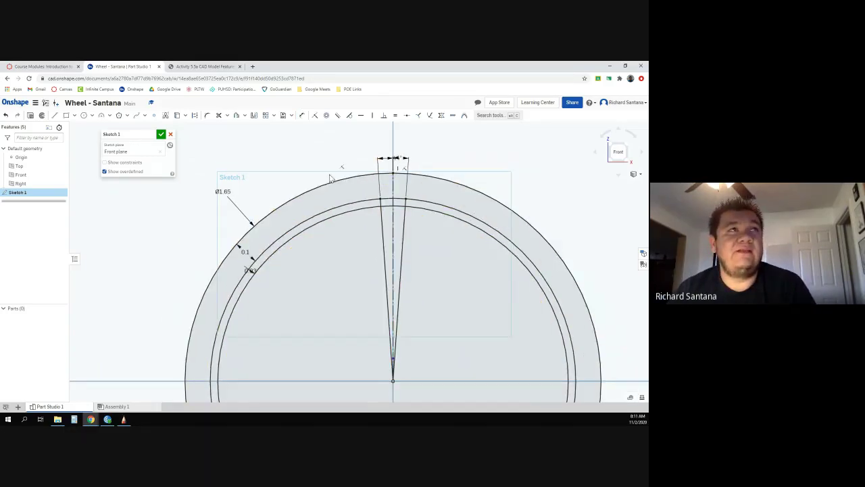
{"action": "key", "text": "o"}
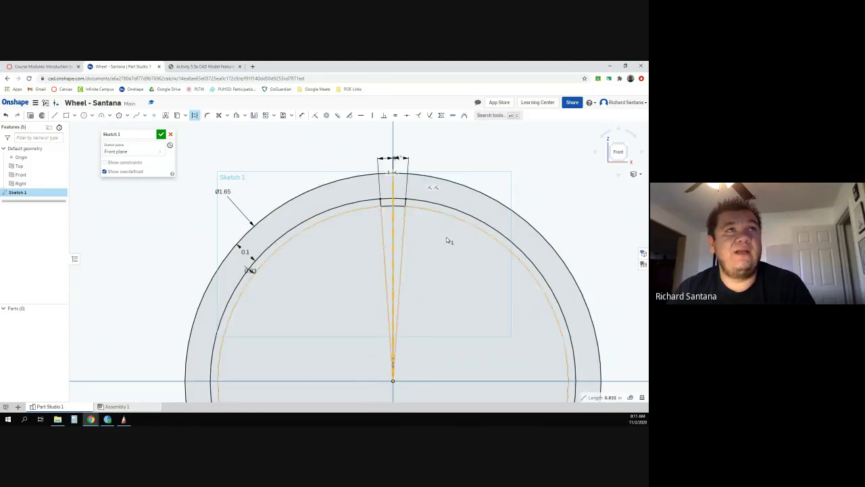
{"action": "left_click", "coordinate": [463, 298]}
{"action": "left_click", "coordinate": [219, 114]}
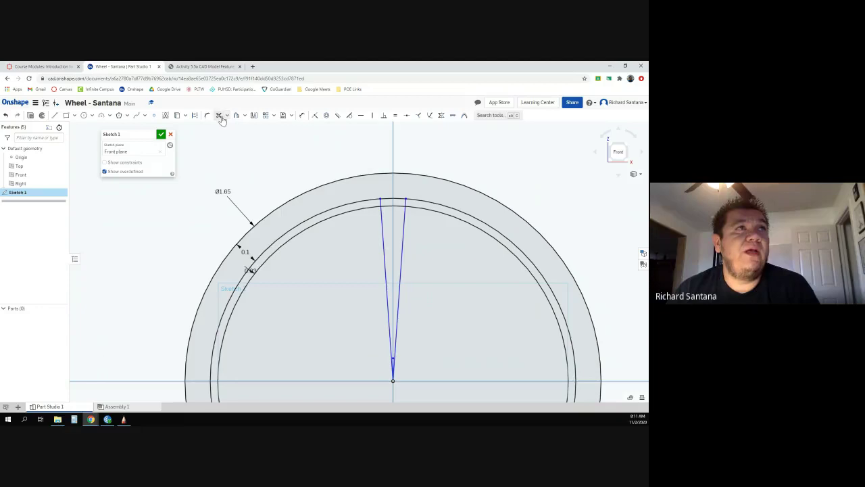
{"action": "left_click", "coordinate": [383, 248]}
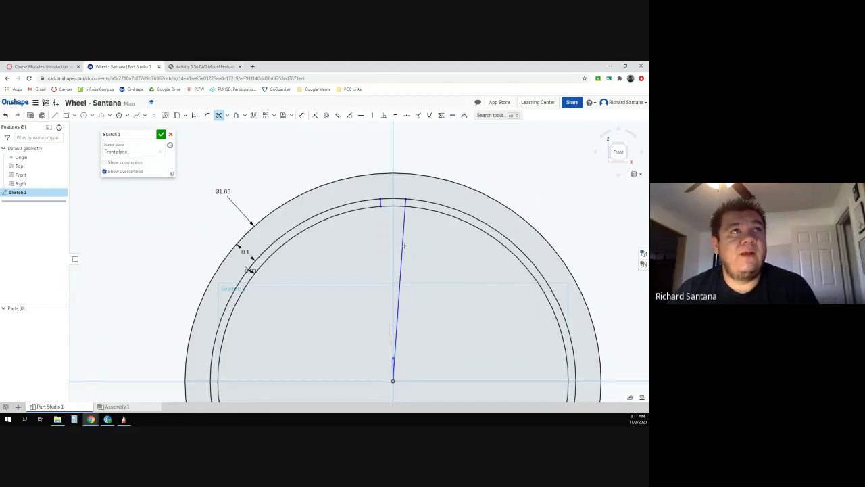
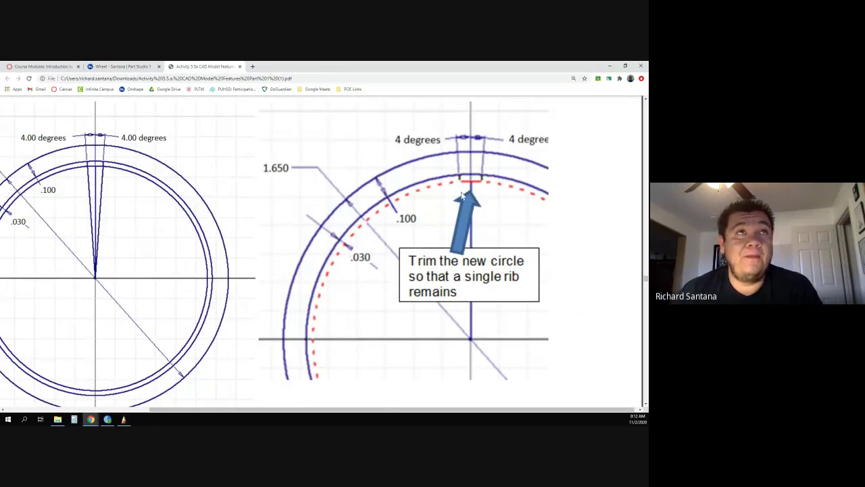
Review the PDF's instructions for the midplane rib extrusion and circular pattern, then return to the Onshape sketch
{"action": "scroll", "coordinate": [389, 206], "scroll_direction": "down", "scroll_amount": 4}
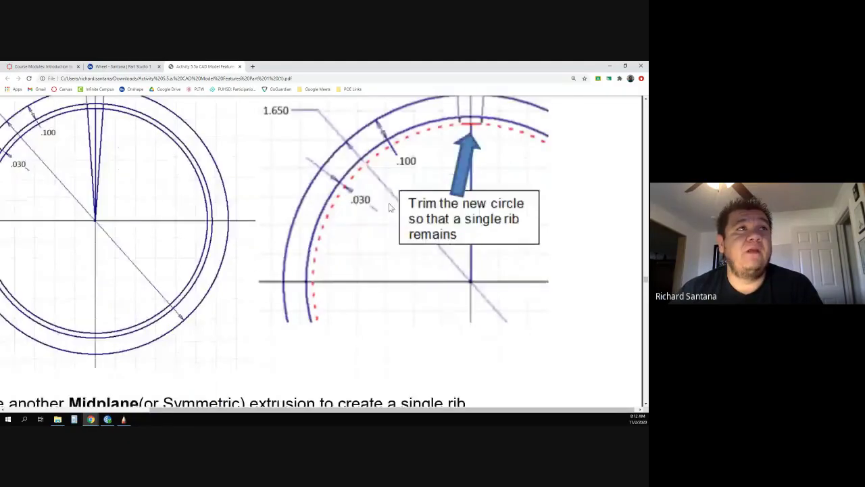
{"action": "scroll", "coordinate": [386, 224], "scroll_direction": "down", "scroll_amount": 8}
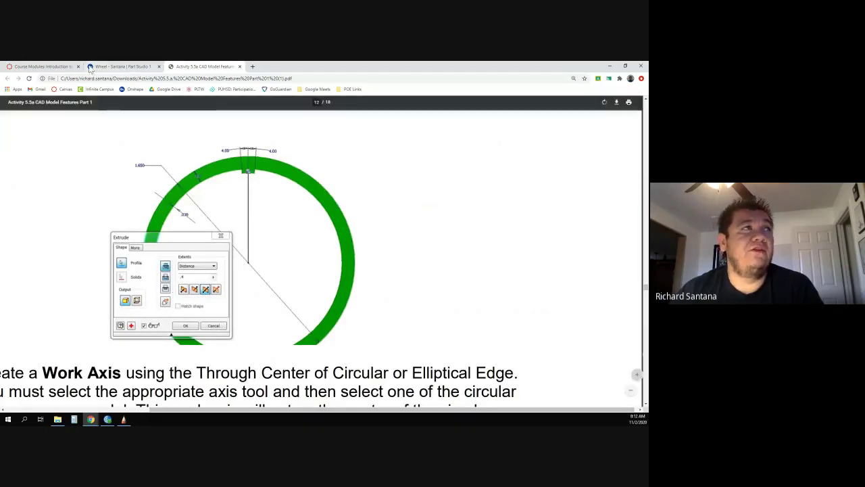
{"action": "scroll", "coordinate": [211, 169], "scroll_direction": "down", "scroll_amount": 10}
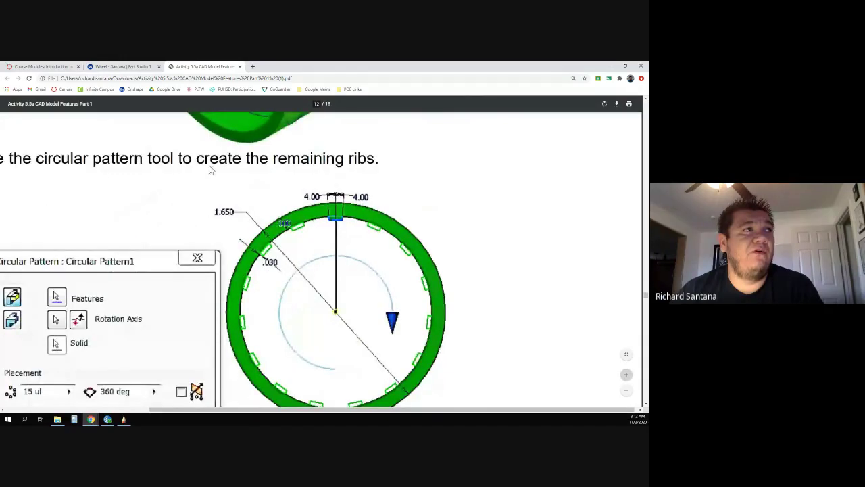
{"action": "scroll", "coordinate": [211, 169], "scroll_direction": "up", "scroll_amount": 10}
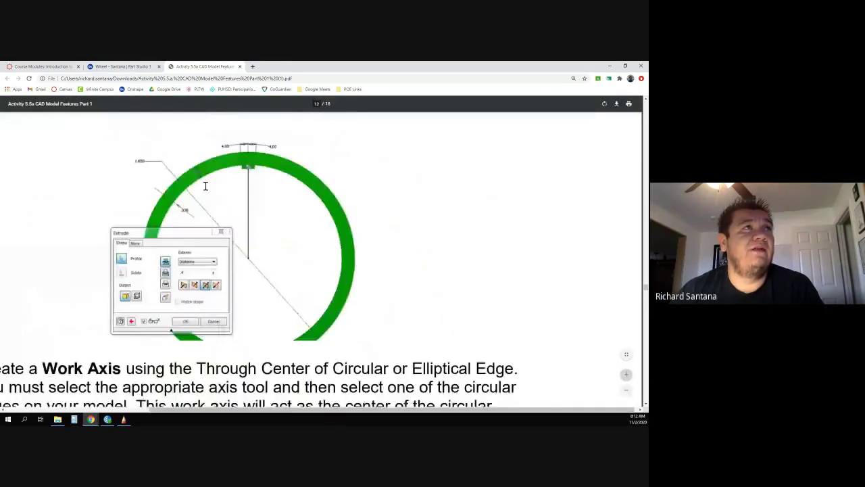
{"action": "left_click", "coordinate": [140, 66]}
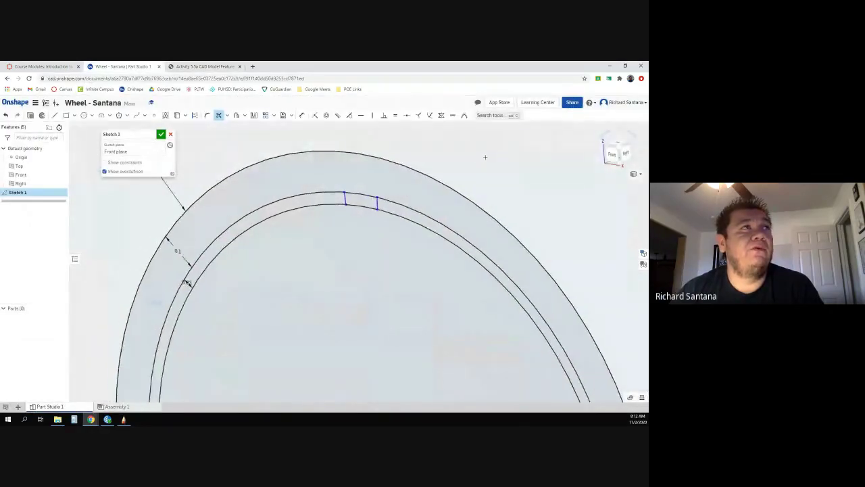
Extrude the ring between the outer and middle circles symmetrically with a depth of 0.4 in
{"action": "left_click", "coordinate": [30, 116]}
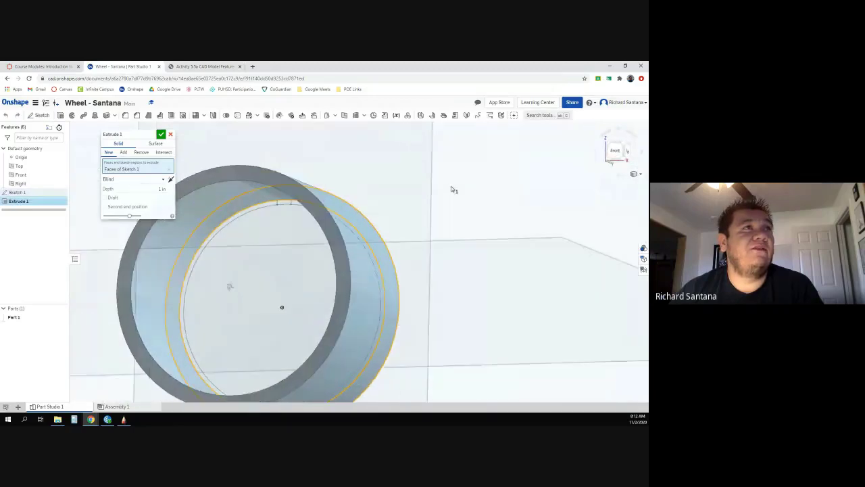
{"action": "left_click", "coordinate": [152, 180]}
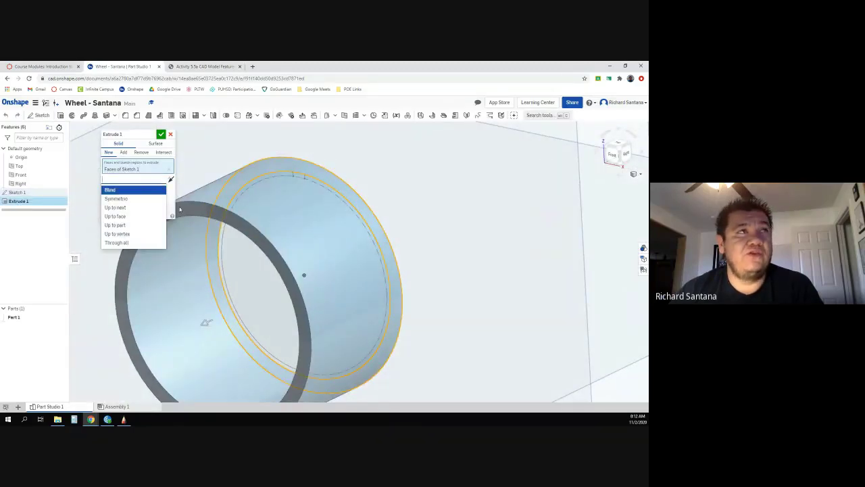
{"action": "left_click", "coordinate": [172, 196]}
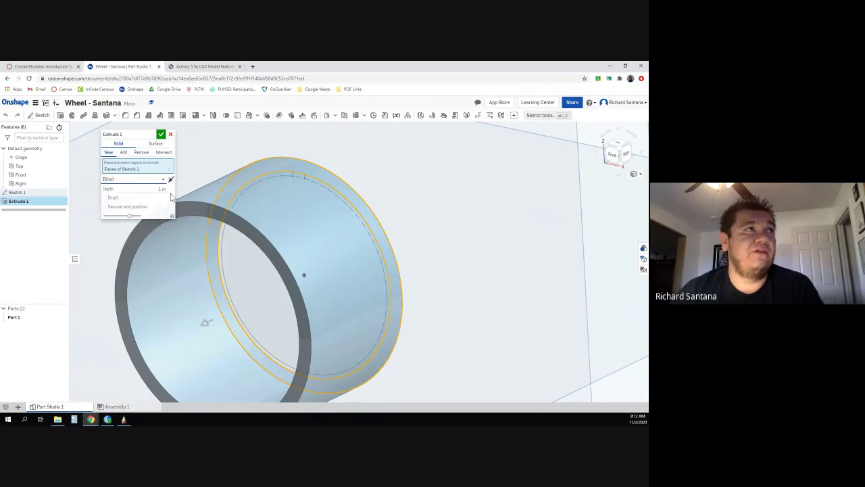
{"action": "left_click", "coordinate": [149, 189]}
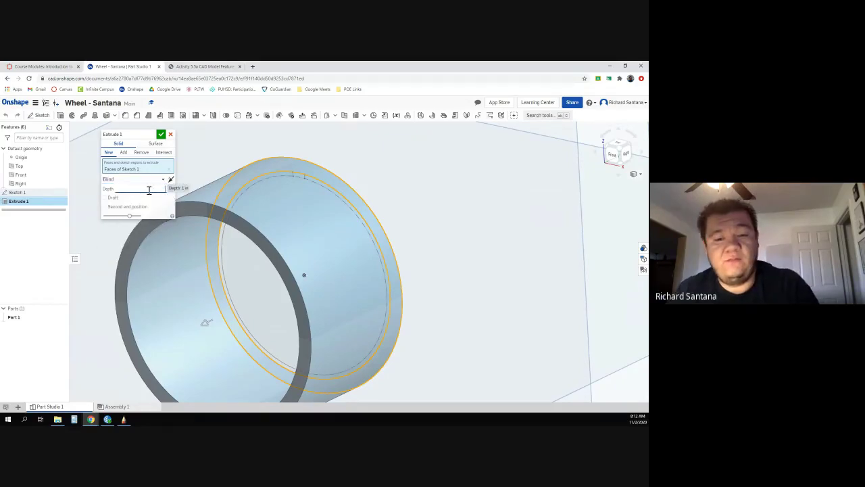
{"action": "type", "text": "0.4"}
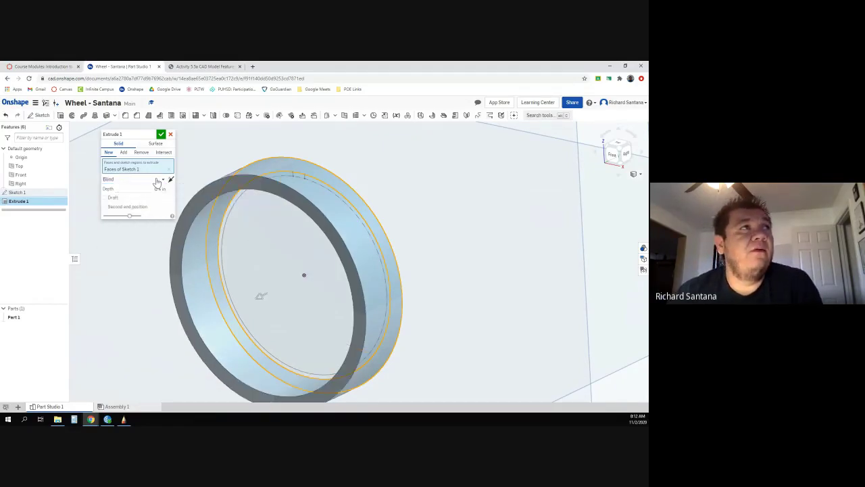
{"action": "left_click", "coordinate": [161, 179]}
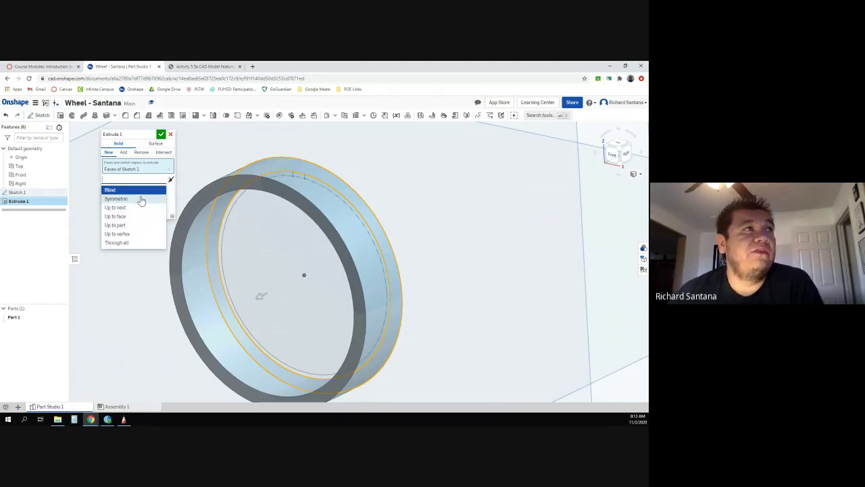
{"action": "left_click", "coordinate": [141, 199]}
{"action": "right_click_drag", "start_coordinate": [398, 169], "coordinate": [287, 192]}
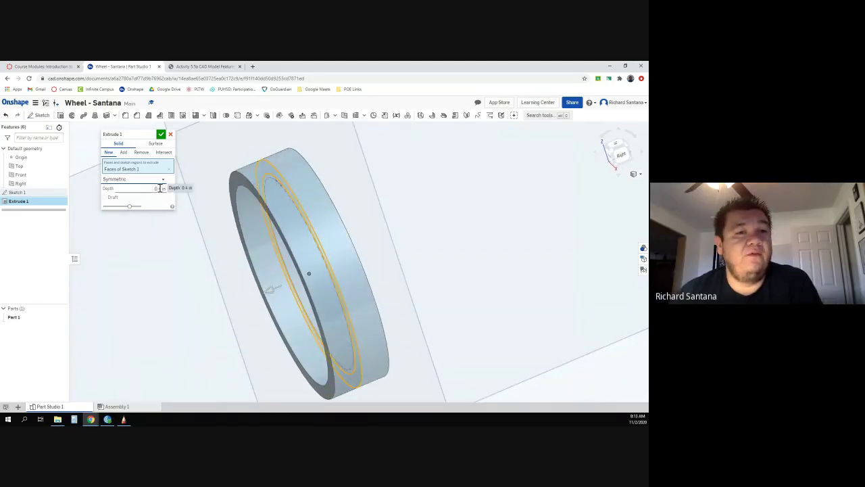
{"action": "left_click", "coordinate": [160, 134]}
{"action": "right_click_drag", "start_coordinate": [157, 158], "coordinate": [176, 162]}
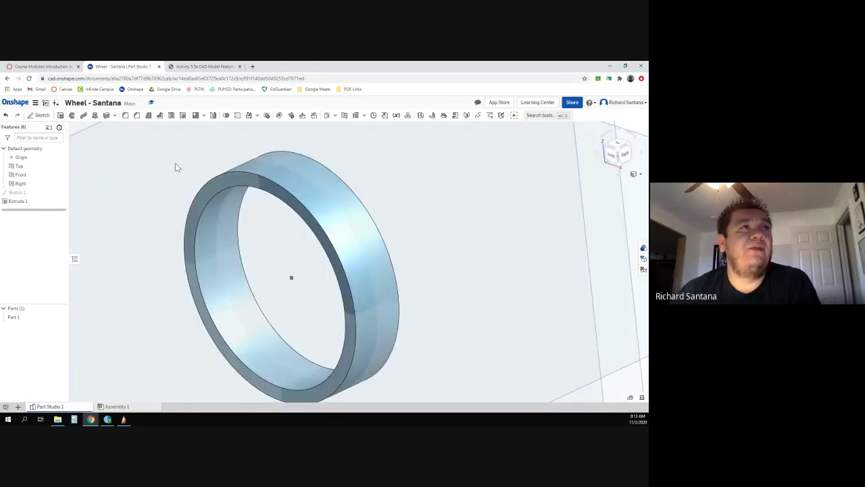
Show Sketch 1 again so its rib profile can be selected inside the extruded ring
{"action": "key", "text": "shift+1"}
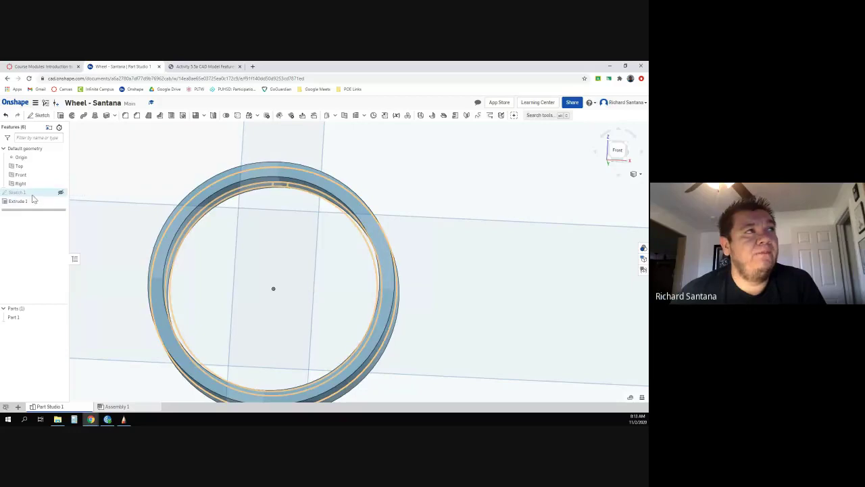
{"action": "left_click", "coordinate": [61, 194]}
{"action": "mouse_move", "coordinate": [159, 147]}
{"action": "right_mouse_down"}
{"action": "mouse_move", "coordinate": [155, 156]}
{"action": "mouse_move", "coordinate": [193, 132]}
{"action": "right_mouse_up"}
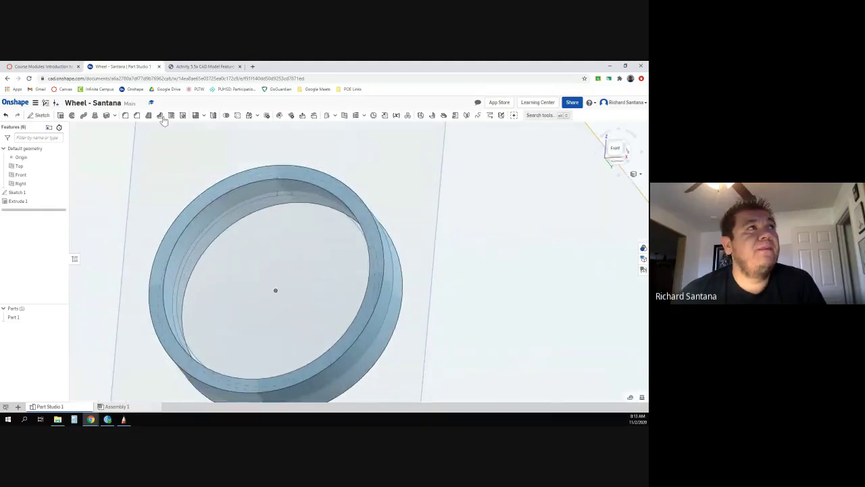
Start extruding the small rib profile of Sketch 1 inside the ring, adding it to Part 1 with a depth of 0.3 in
{"action": "left_click", "coordinate": [60, 117]}
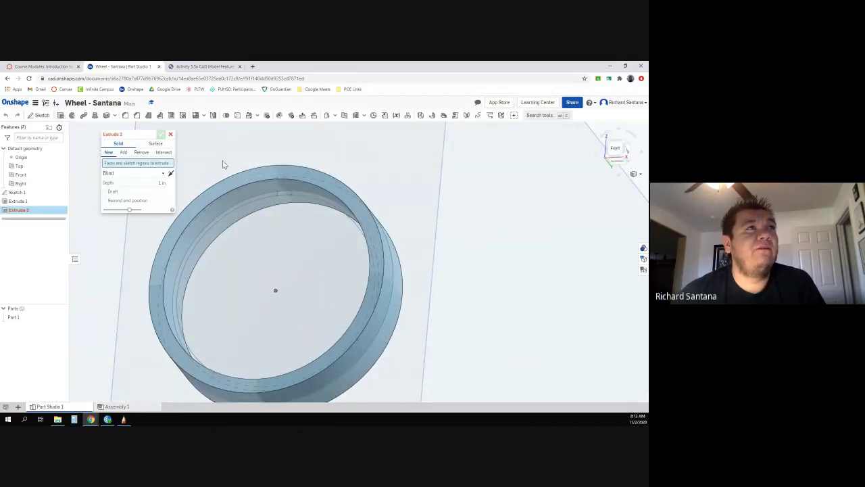
{"action": "scroll", "coordinate": [261, 182], "scroll_direction": "up", "scroll_amount": 3}
{"action": "scroll", "coordinate": [287, 195], "scroll_direction": "down", "scroll_amount": 2}
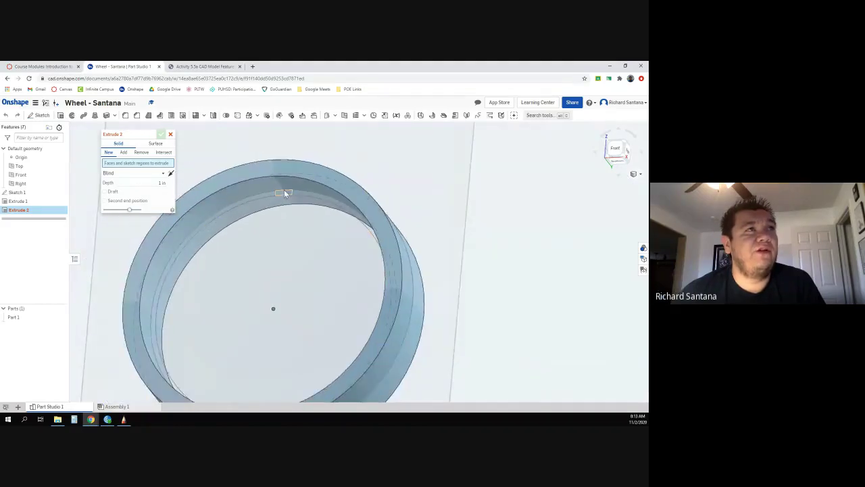
{"action": "scroll", "coordinate": [284, 191], "scroll_direction": "up", "scroll_amount": 3}
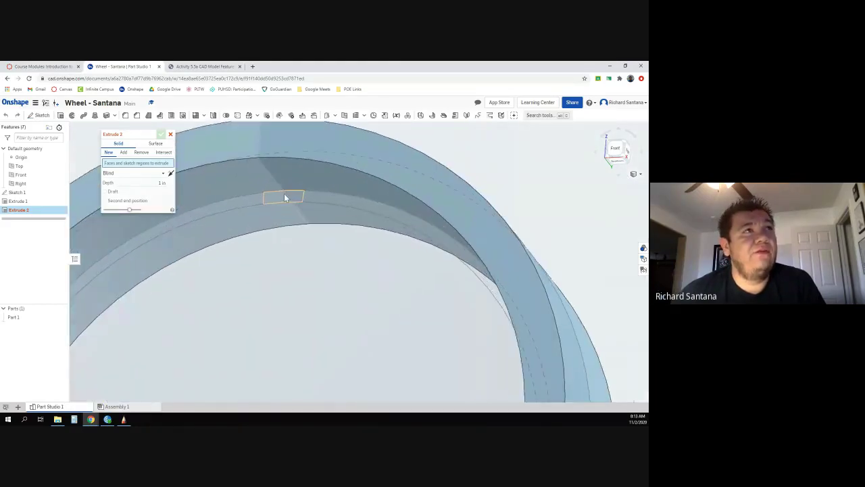
{"action": "left_click", "coordinate": [283, 197]}
{"action": "scroll", "coordinate": [283, 197], "scroll_direction": "down", "scroll_amount": 5}
{"action": "right_click_drag", "start_coordinate": [290, 227], "coordinate": [282, 246]}
{"action": "scroll", "coordinate": [270, 233], "scroll_direction": "down", "scroll_amount": 4}
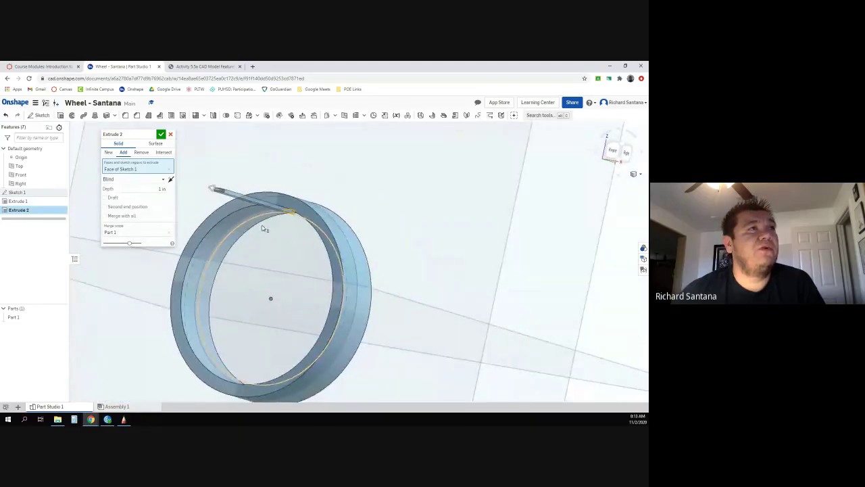
{"action": "scroll", "coordinate": [257, 220], "scroll_direction": "up", "scroll_amount": 5}
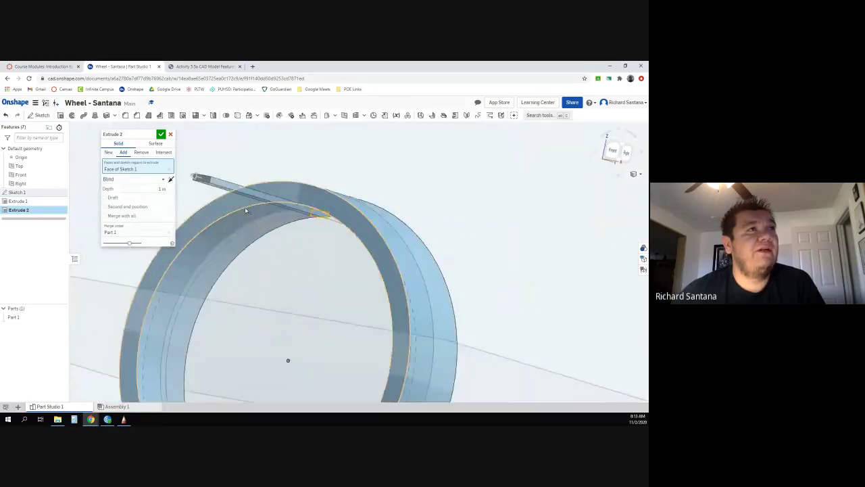
{"action": "left_click", "coordinate": [162, 189]}
{"action": "key", "text": "BackSpace"}
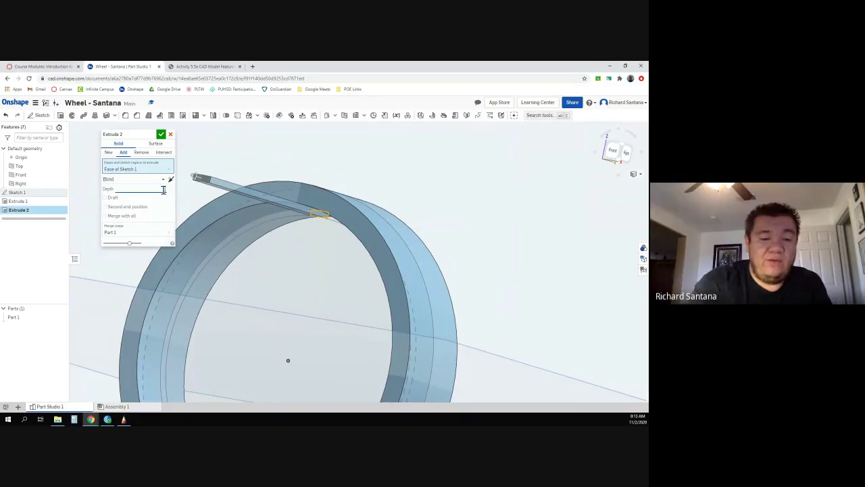
{"action": "type", "text": "3"}
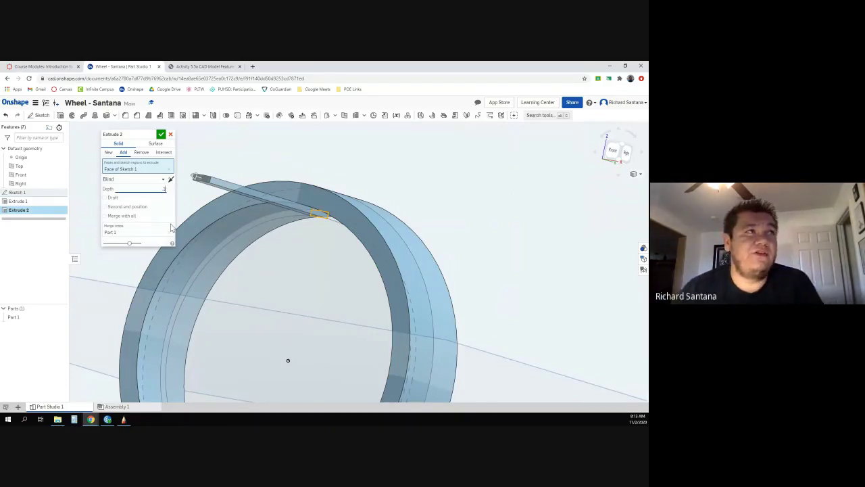
{"action": "key", "text": "Return"}
{"action": "right_click_drag", "start_coordinate": [227, 238], "coordinate": [273, 217]}
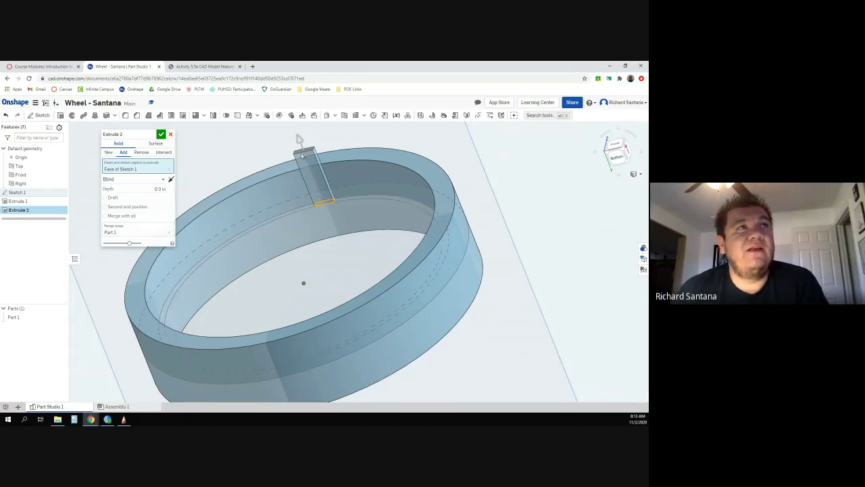
Make the rib extrusion symmetric about its sketch plane and accept it
{"action": "left_click", "coordinate": [149, 179]}
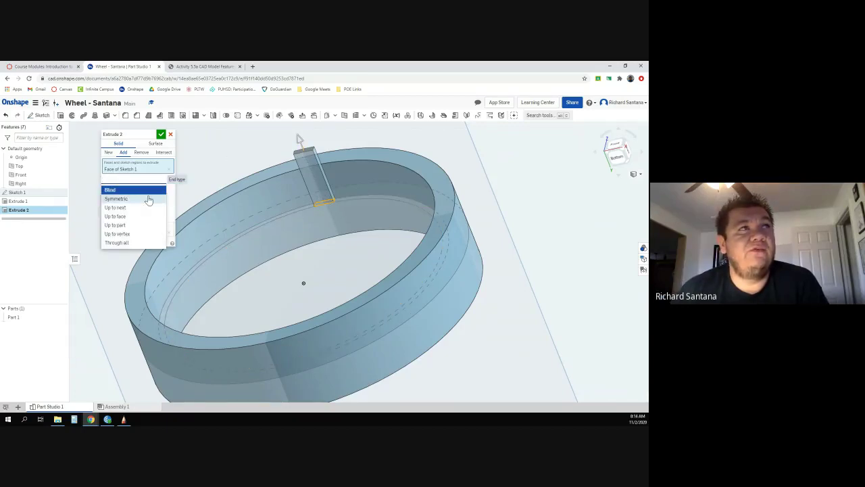
{"action": "left_click", "coordinate": [149, 196]}
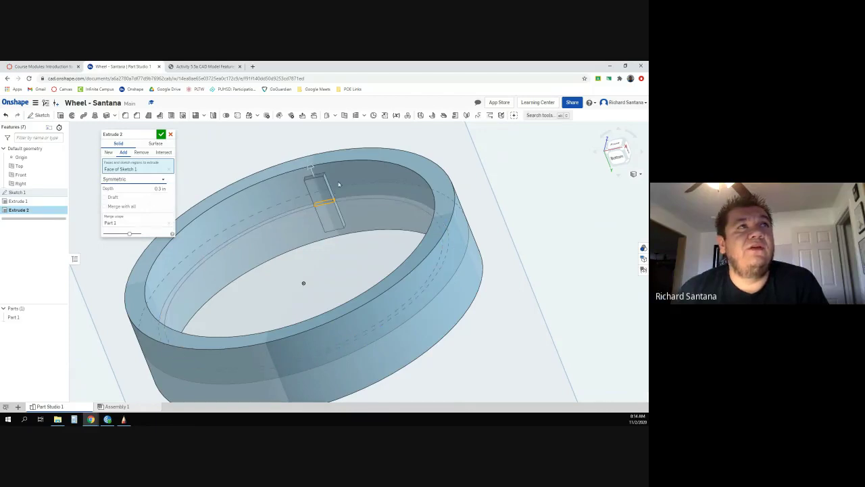
{"action": "scroll", "coordinate": [331, 194], "scroll_direction": "up", "scroll_amount": 3}
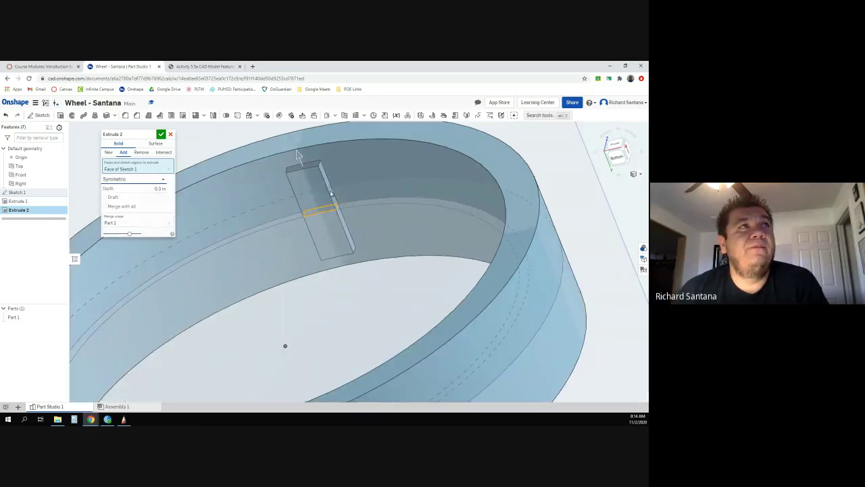
{"action": "left_click", "coordinate": [161, 135]}
{"action": "key", "text": "shift+1"}
{"action": "right_click_drag", "start_coordinate": [209, 213], "coordinate": [203, 180]}
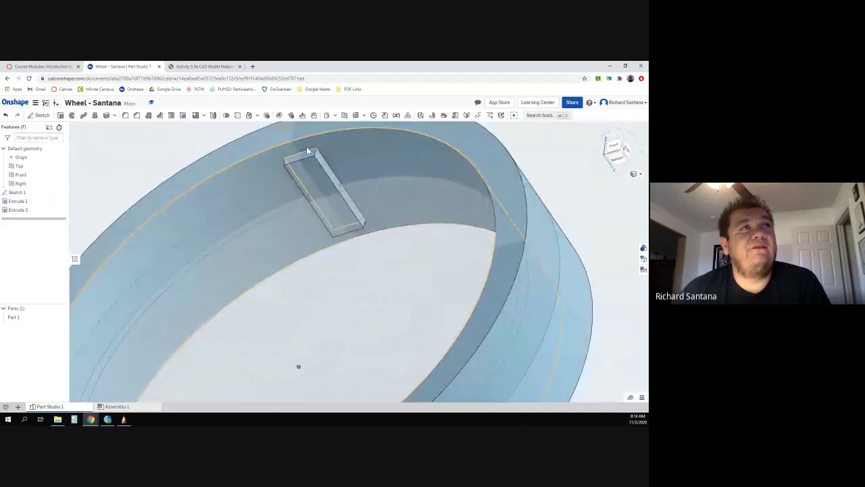
{"action": "right_click_drag", "start_coordinate": [297, 146], "coordinate": [292, 173]}
{"action": "scroll", "coordinate": [292, 177], "scroll_direction": "down", "scroll_amount": 5}
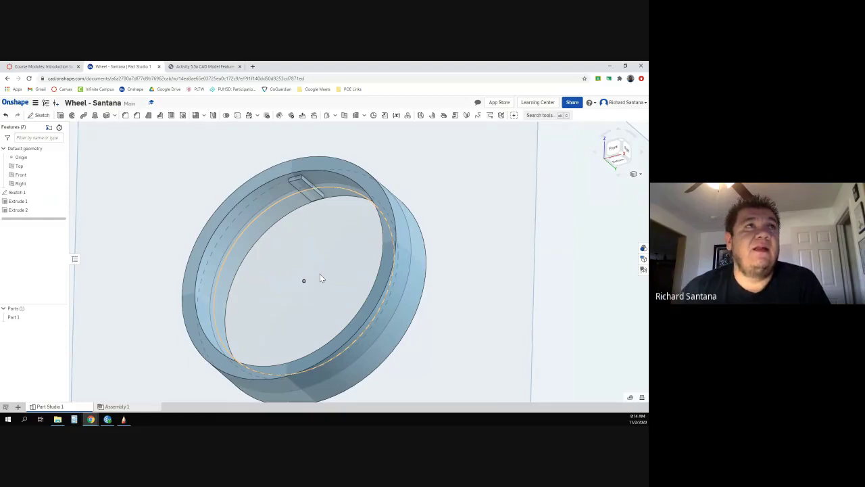
Place a mate connector at the center of the ring, using the ring's inner cylindrical face as its origin entity
{"action": "left_click", "coordinate": [374, 116]}
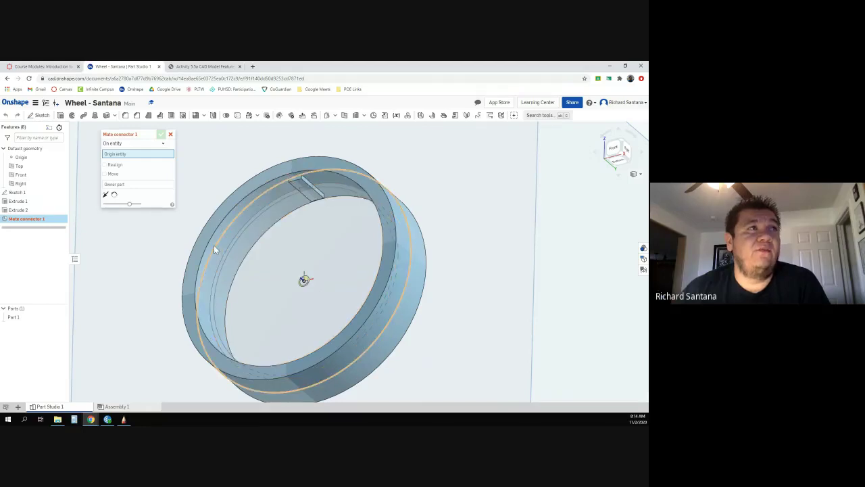
{"action": "left_click", "coordinate": [272, 265]}
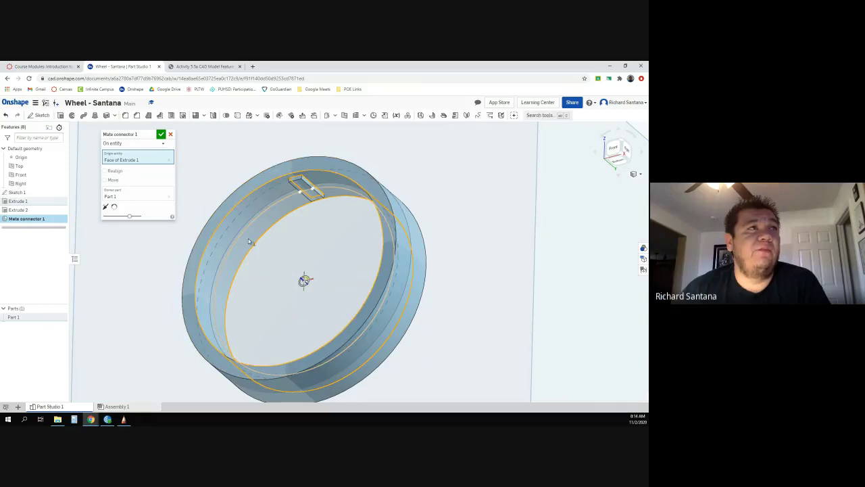
{"action": "left_click", "coordinate": [160, 136]}
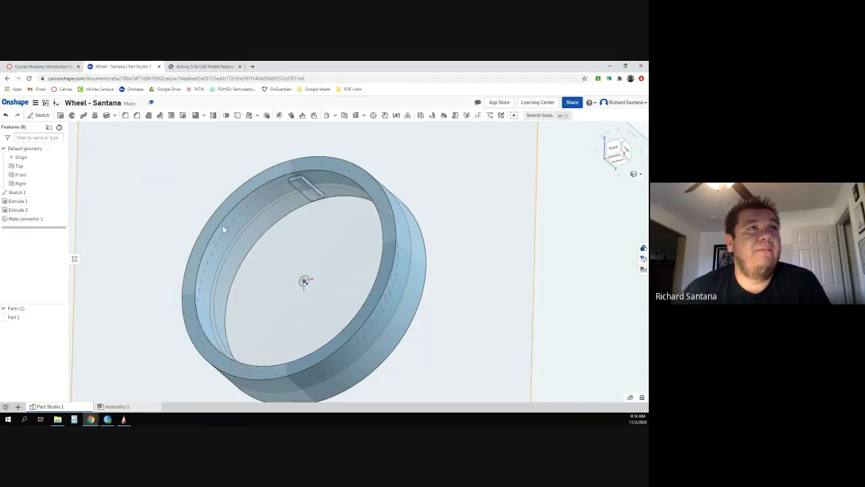
{"action": "right_click_drag", "start_coordinate": [261, 244], "coordinate": [266, 234]}
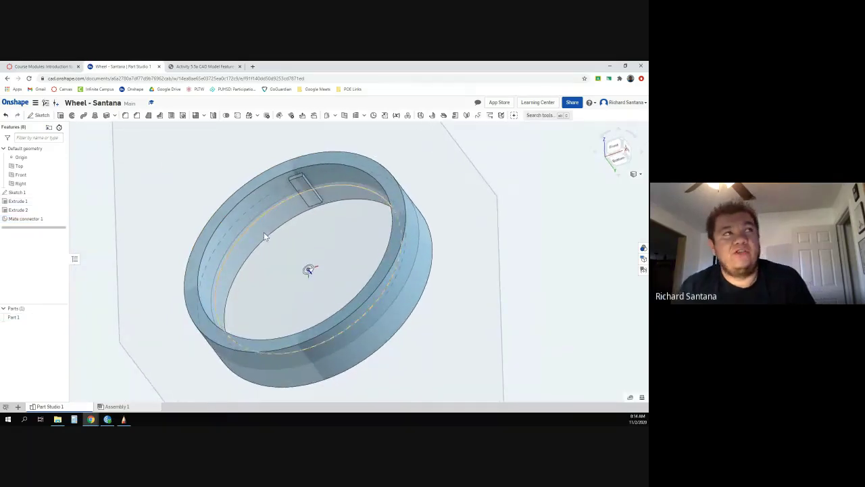
Set up a circular feature pattern of the rib extrusion, Extrude 2, around the mate connector at the ring's center
{"action": "left_click", "coordinate": [203, 115]}
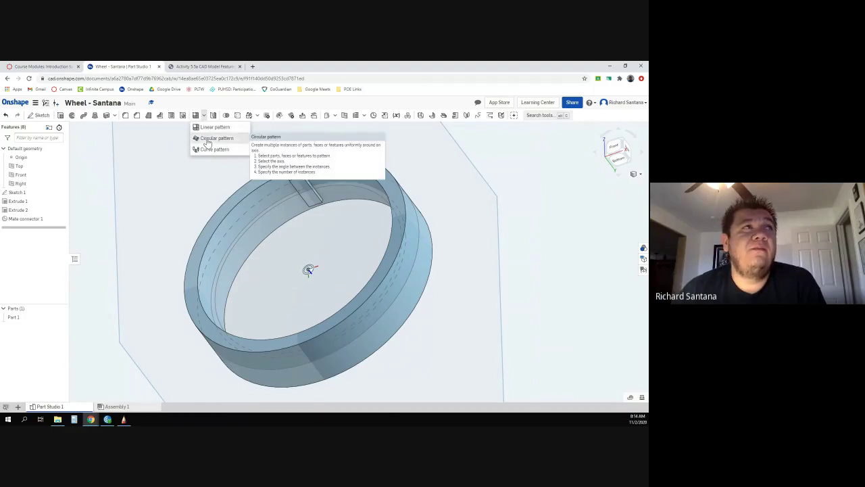
{"action": "left_click", "coordinate": [207, 139]}
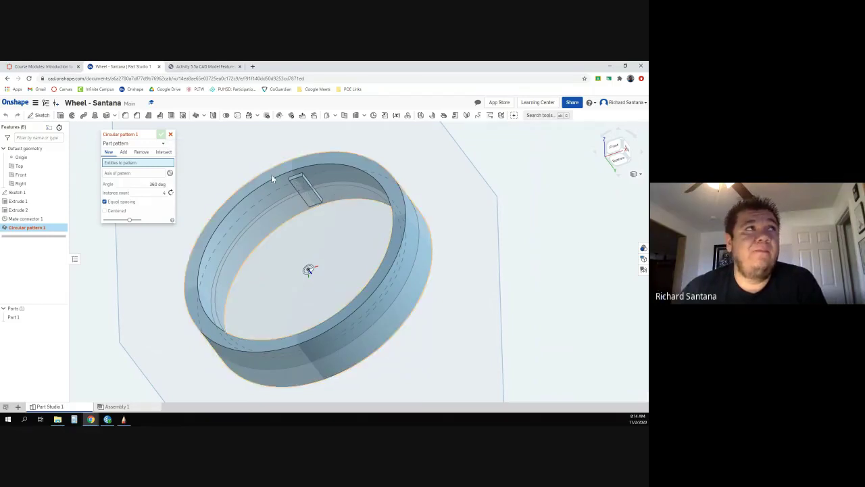
{"action": "left_click", "coordinate": [138, 142]}
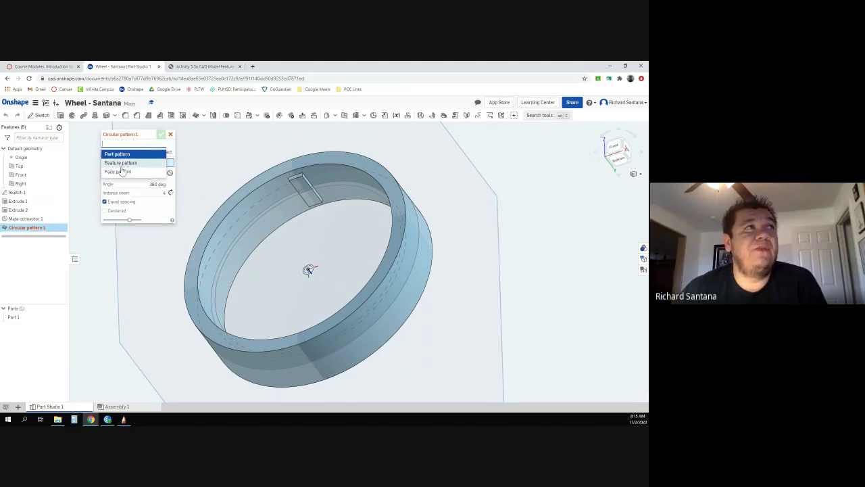
{"action": "left_click", "coordinate": [125, 166]}
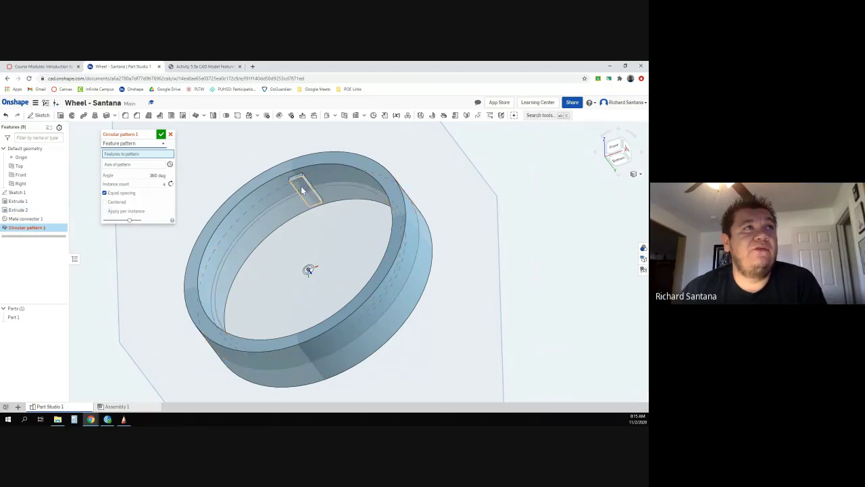
{"action": "left_click", "coordinate": [24, 212]}
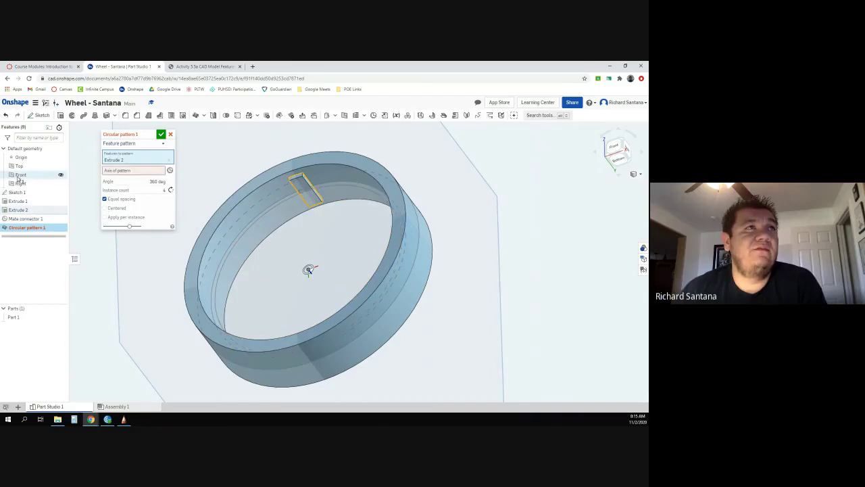
{"action": "left_click", "coordinate": [117, 174]}
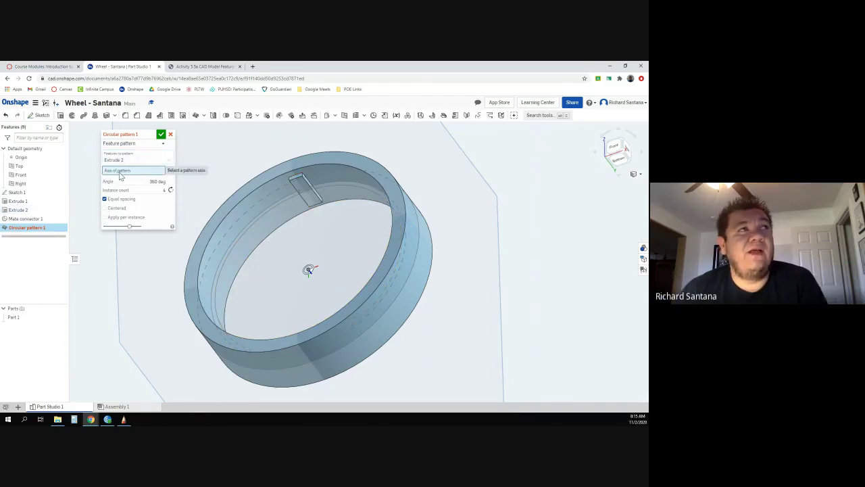
{"action": "left_click", "coordinate": [309, 270]}
Set the rib pattern's instance count to 15
{"action": "left_click_drag", "start_coordinate": [146, 196], "coordinate": [177, 199]}
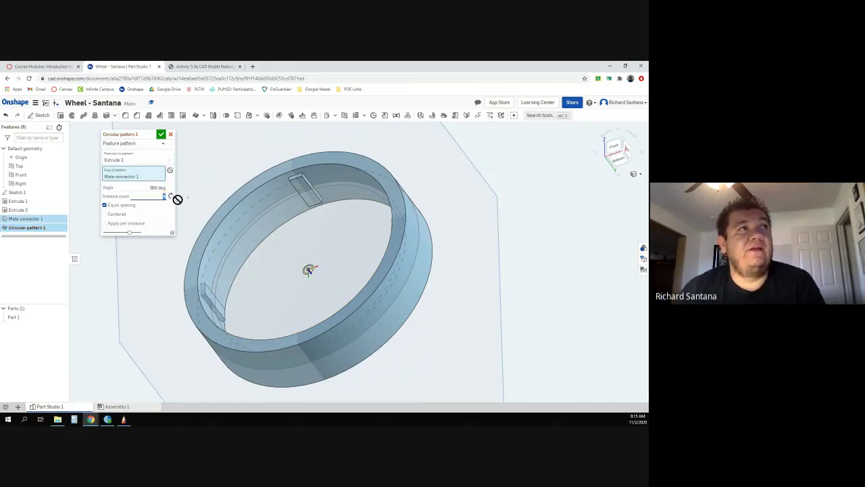
{"action": "type", "text": "15"}
{"action": "key", "text": "Return"}
{"action": "right_click_drag", "start_coordinate": [277, 231], "coordinate": [298, 250]}
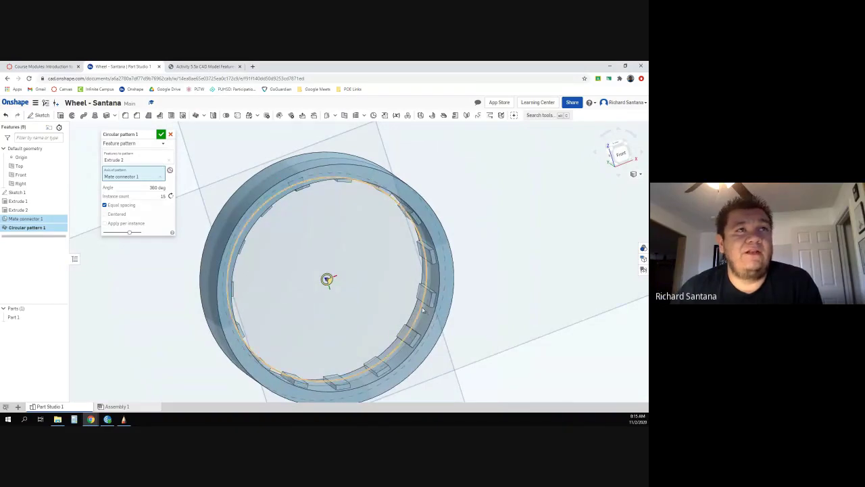
{"action": "right_click_drag", "start_coordinate": [351, 210], "coordinate": [295, 224]}
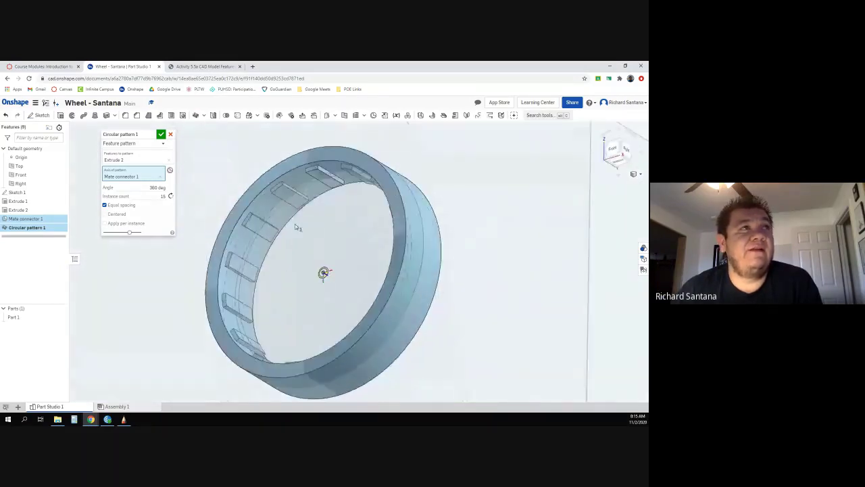
Check the activity PDF for the circular pattern settings and the instructions for the thin extrusion around the tire's inside center
{"action": "left_click", "coordinate": [207, 67]}
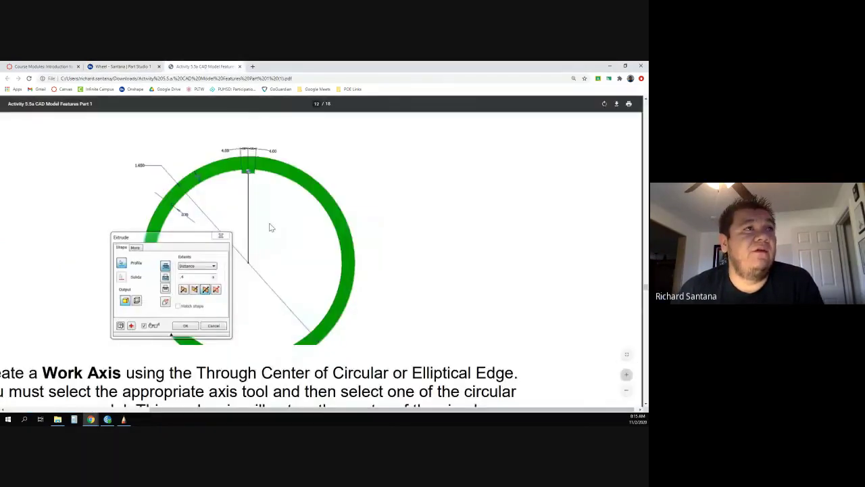
{"action": "scroll", "coordinate": [309, 257], "scroll_direction": "down", "scroll_amount": 2}
{"action": "scroll", "coordinate": [348, 287], "scroll_direction": "down", "scroll_amount": 2}
{"action": "scroll", "coordinate": [347, 287], "scroll_direction": "down", "scroll_amount": 8}
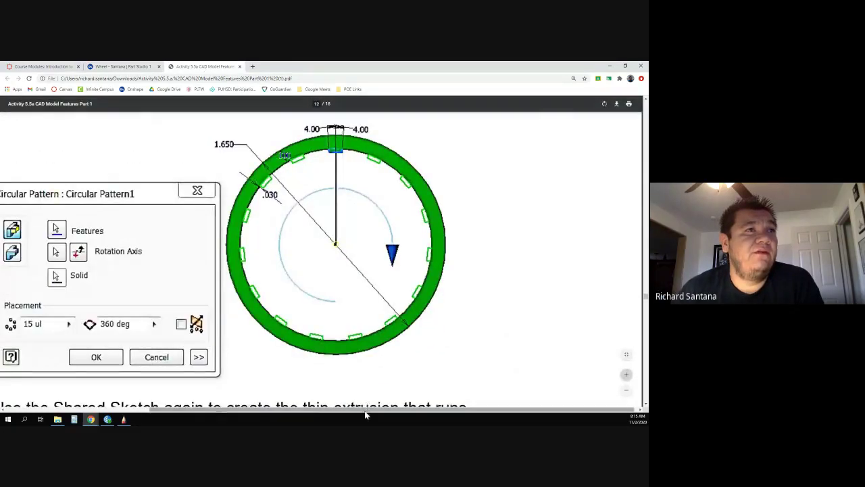
{"action": "left_click_drag", "start_coordinate": [365, 409], "coordinate": [280, 404]}
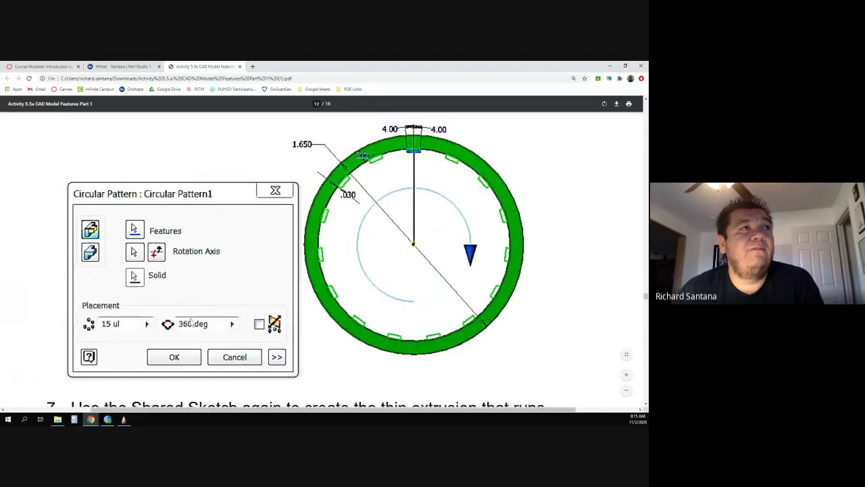
{"action": "right_click", "coordinate": [347, 225]}
{"action": "key", "text": "Escape"}
{"action": "scroll", "coordinate": [323, 209], "scroll_direction": "up", "scroll_amount": 3}
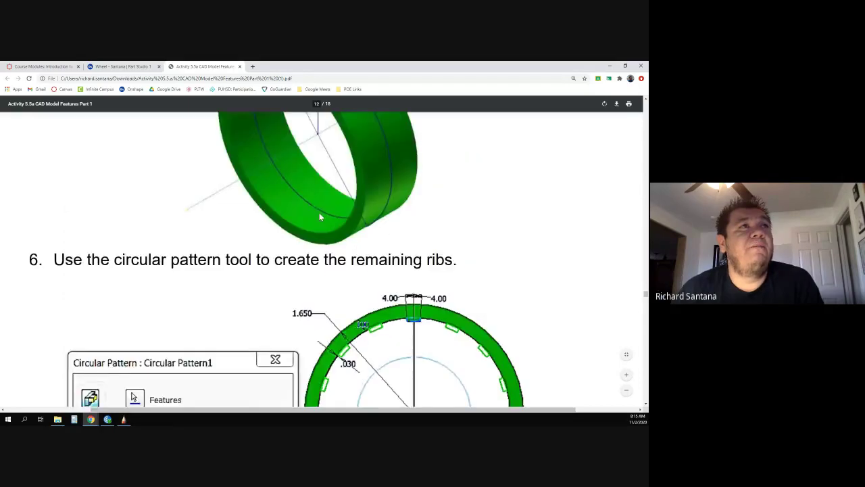
{"action": "scroll", "coordinate": [321, 216], "scroll_direction": "down", "scroll_amount": 8}
{"action": "scroll", "coordinate": [298, 254], "scroll_direction": "down", "scroll_amount": 5}
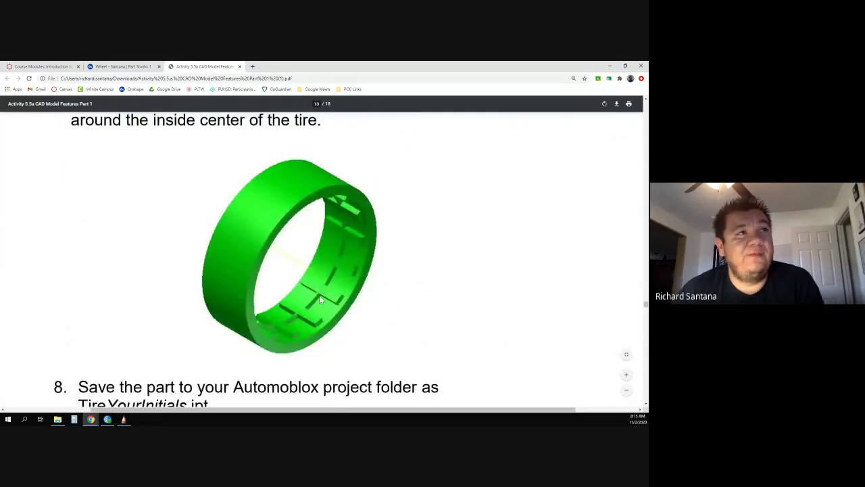
Return to the Onshape part studio and accept the circular pattern of ribs
{"action": "left_click", "coordinate": [114, 65]}
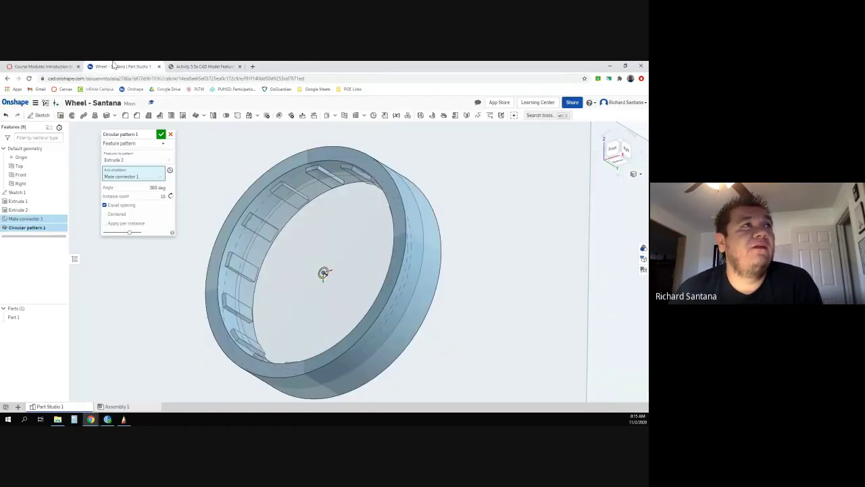
{"action": "left_click", "coordinate": [161, 135]}
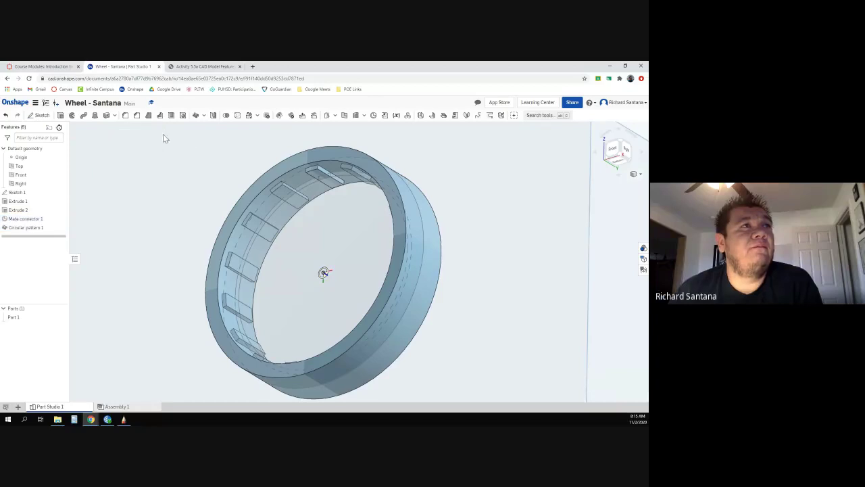
{"action": "right_click_drag", "start_coordinate": [192, 149], "coordinate": [190, 169]}
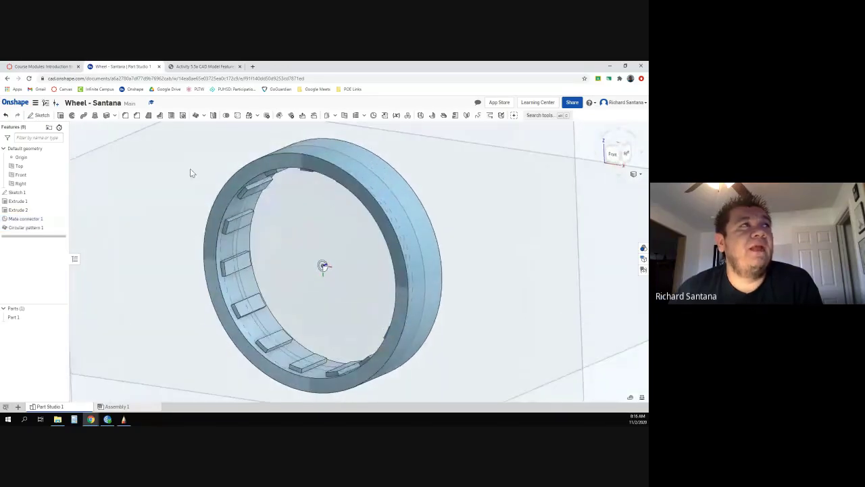
Start an added extrusion of the thin ring region of Sketch 1 along the tire's inner wall
{"action": "left_click", "coordinate": [60, 116]}
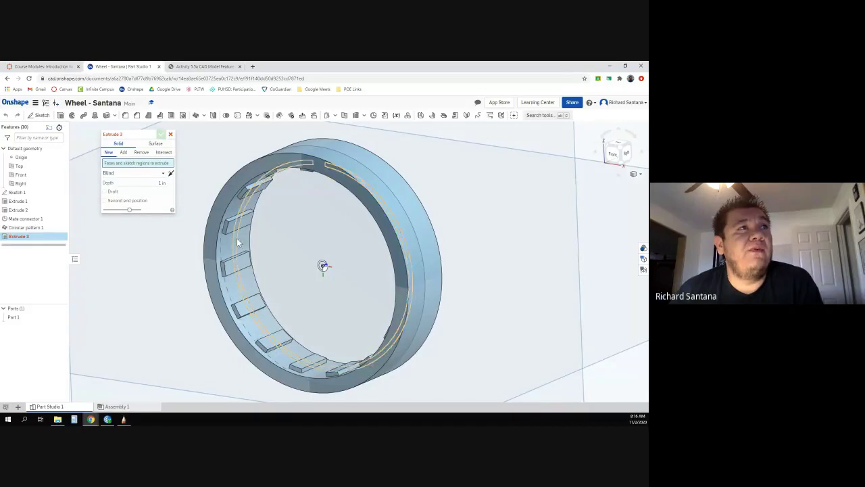
{"action": "scroll", "coordinate": [233, 238], "scroll_direction": "down", "scroll_amount": 2}
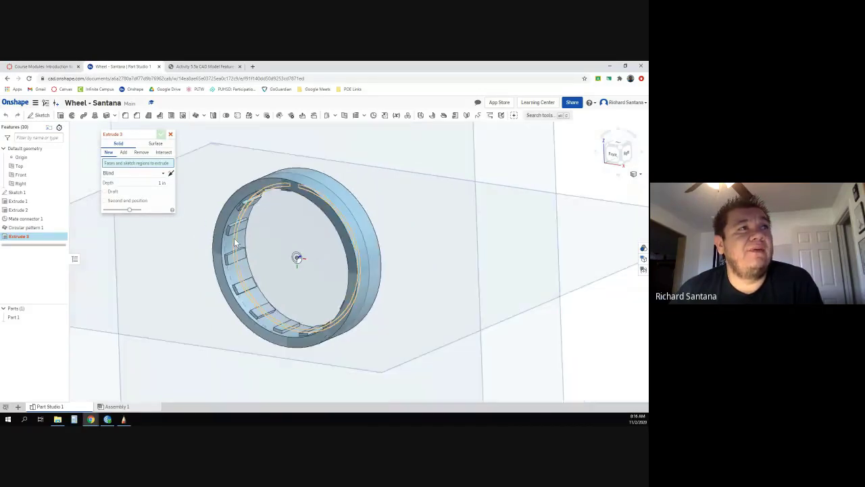
{"action": "scroll", "coordinate": [235, 237], "scroll_direction": "up", "scroll_amount": 4}
{"action": "scroll", "coordinate": [235, 236], "scroll_direction": "down", "scroll_amount": 3}
{"action": "scroll", "coordinate": [330, 150], "scroll_direction": "up", "scroll_amount": 3}
{"action": "right_click_drag", "start_coordinate": [330, 154], "coordinate": [292, 194]}
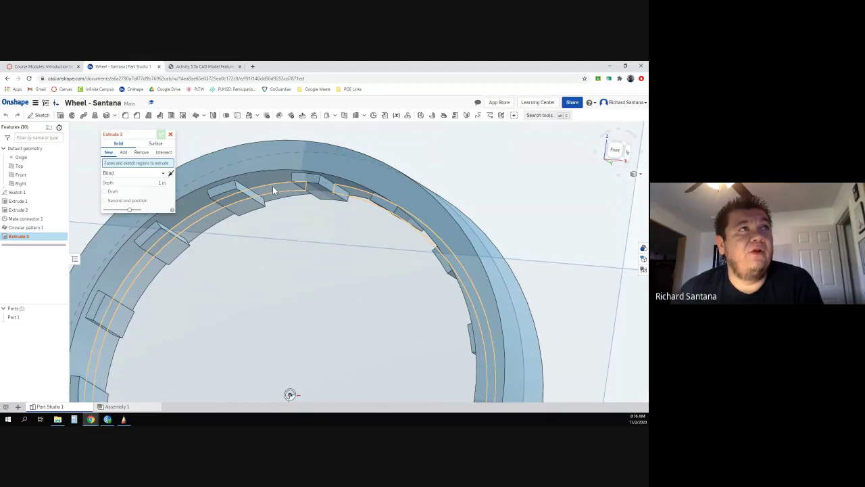
{"action": "left_click", "coordinate": [274, 191]}
{"action": "right_click_drag", "start_coordinate": [276, 207], "coordinate": [276, 198]}
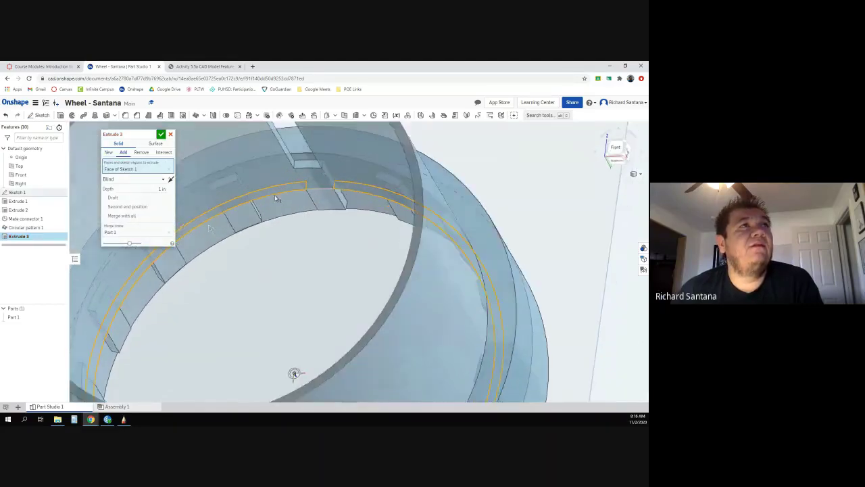
Set the depth of the thin inner band extrusion to 0.03 in
{"action": "scroll", "coordinate": [275, 198], "scroll_direction": "down", "scroll_amount": 5}
{"action": "left_click_drag", "start_coordinate": [150, 188], "coordinate": [172, 190]}
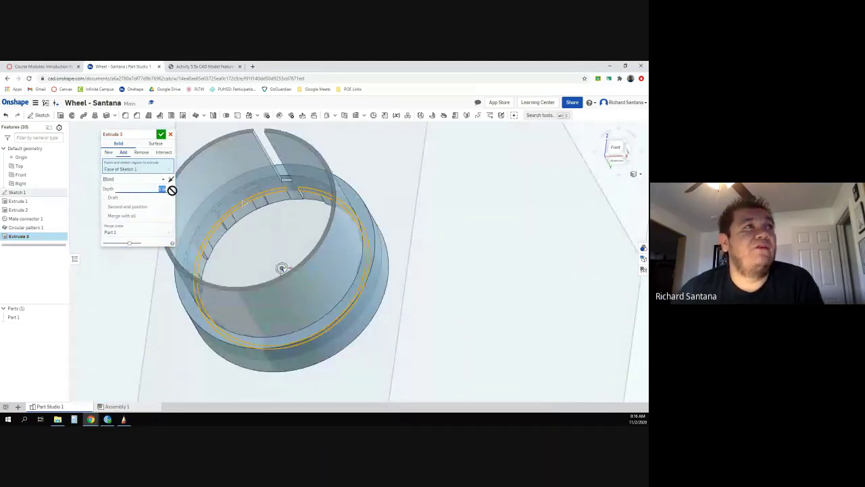
{"action": "key", "text": "BackSpace"}
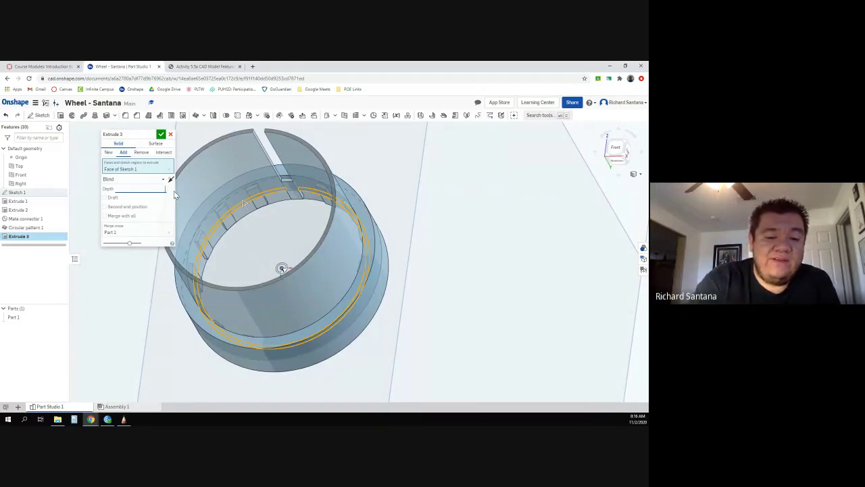
{"action": "type", "text": ".03"}
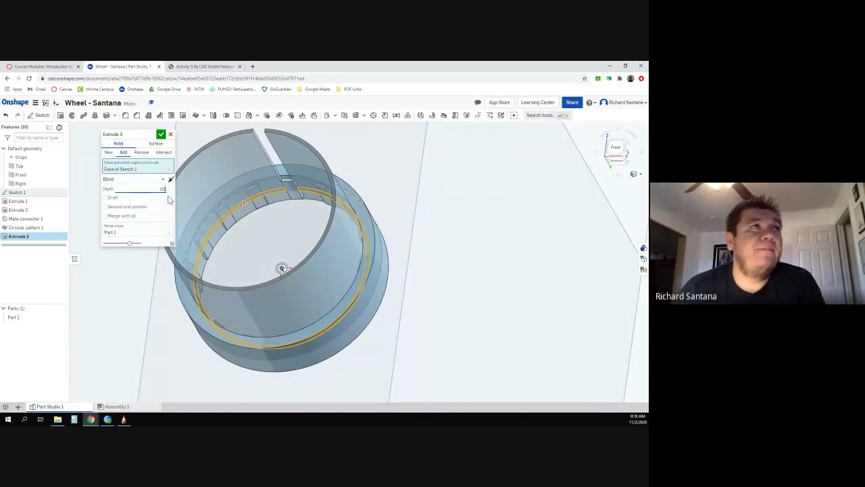
{"action": "key", "text": "Return"}
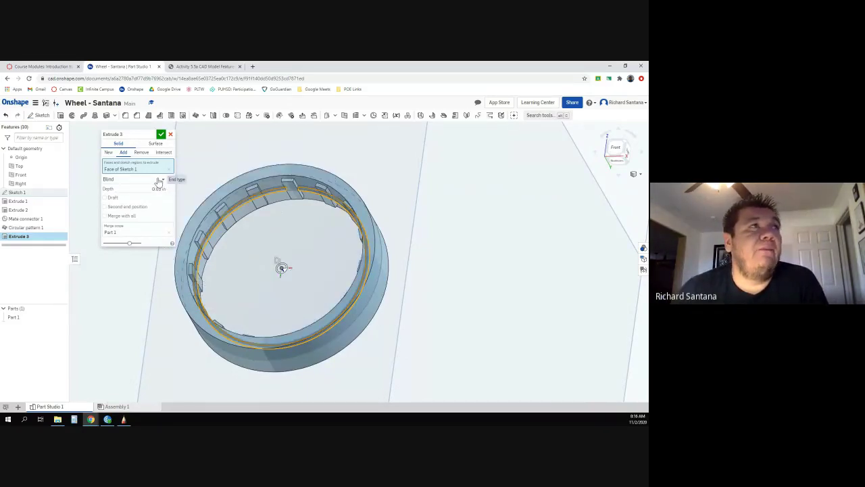
Make the inner band extrusion symmetric about the sketch plane and accept it
{"action": "left_click", "coordinate": [157, 181]}
{"action": "left_click", "coordinate": [150, 197]}
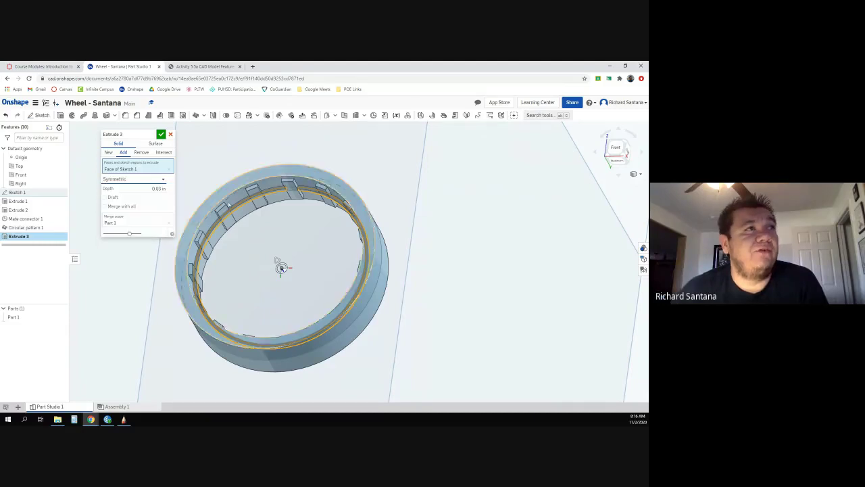
{"action": "right_click_drag", "start_coordinate": [215, 252], "coordinate": [227, 278]}
{"action": "scroll", "coordinate": [227, 278], "scroll_direction": "up", "scroll_amount": 10}
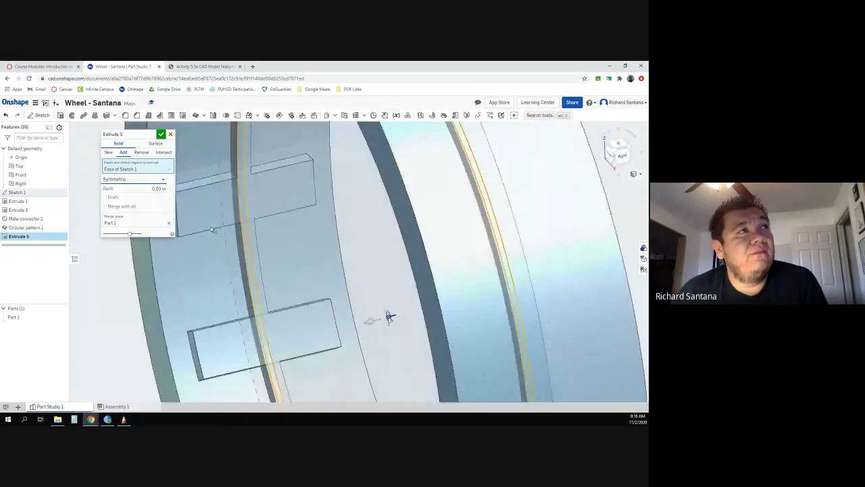
{"action": "scroll", "coordinate": [245, 259], "scroll_direction": "down", "scroll_amount": 2}
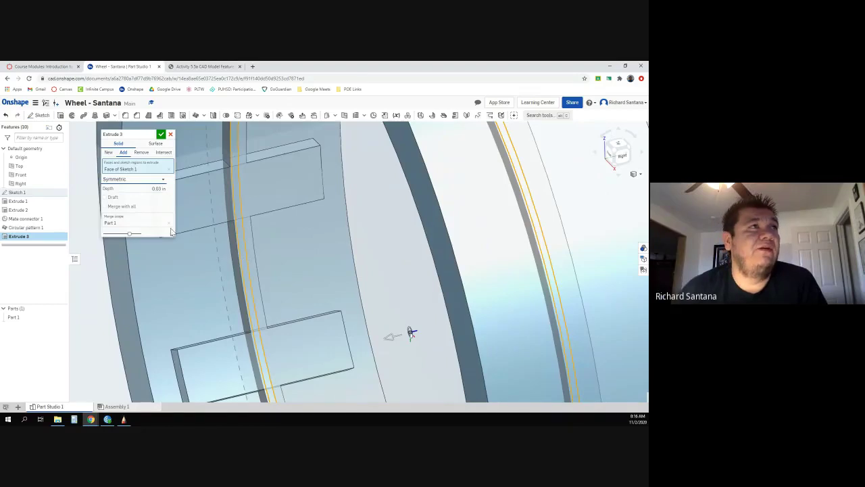
{"action": "left_click", "coordinate": [163, 138]}
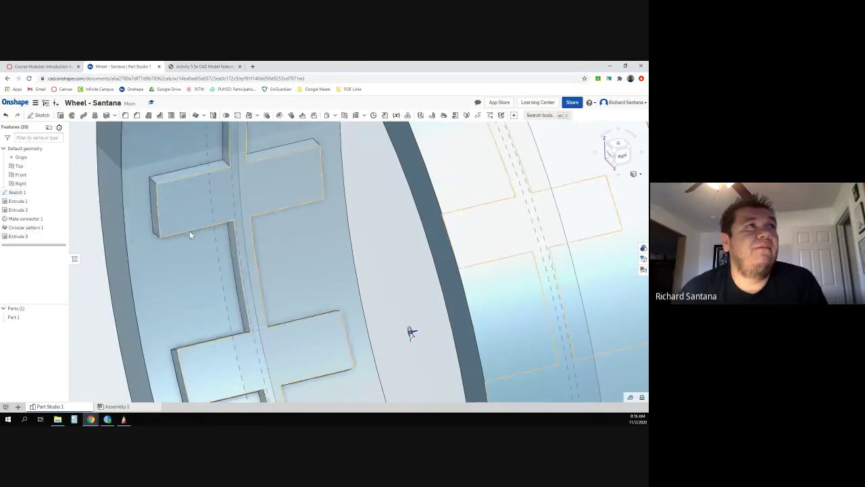
Hide Sketch 1, the Right, Front and Top planes, the origin and the mate connector so that only the tire shows
{"action": "scroll", "coordinate": [202, 262], "scroll_direction": "down", "scroll_amount": 5}
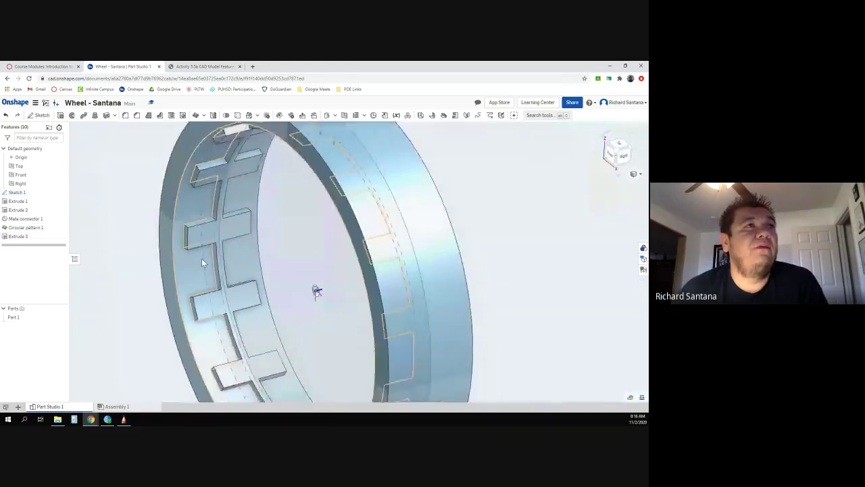
{"action": "scroll", "coordinate": [285, 260], "scroll_direction": "down", "scroll_amount": 2}
{"action": "right_click_drag", "start_coordinate": [285, 260], "coordinate": [387, 254]}
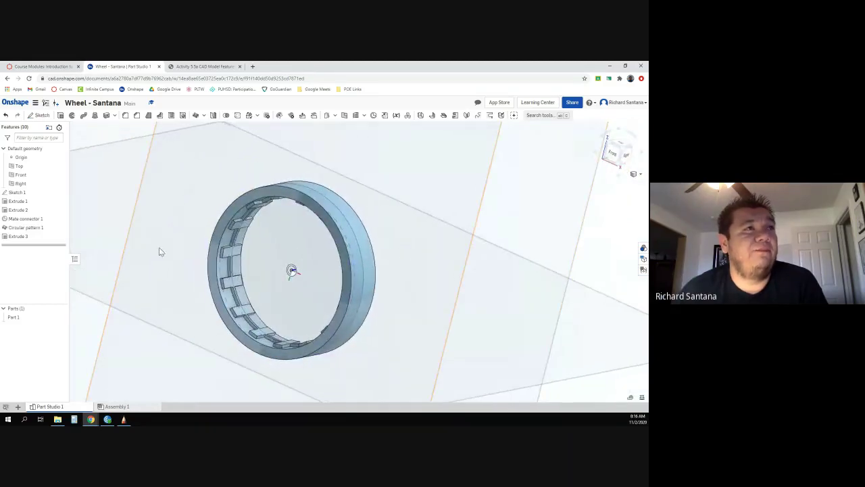
{"action": "scroll", "coordinate": [160, 246], "scroll_direction": "up", "scroll_amount": 3}
{"action": "scroll", "coordinate": [160, 246], "scroll_direction": "down", "scroll_amount": 4}
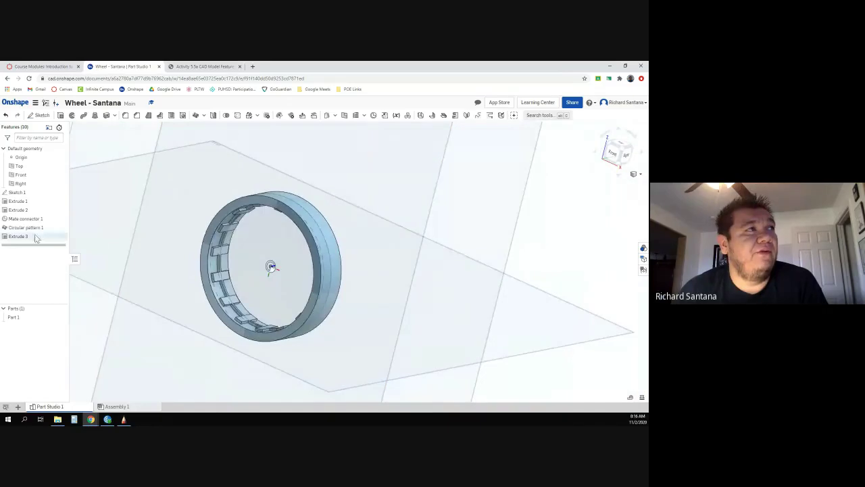
{"action": "left_click", "coordinate": [61, 193]}
{"action": "left_click", "coordinate": [61, 183]}
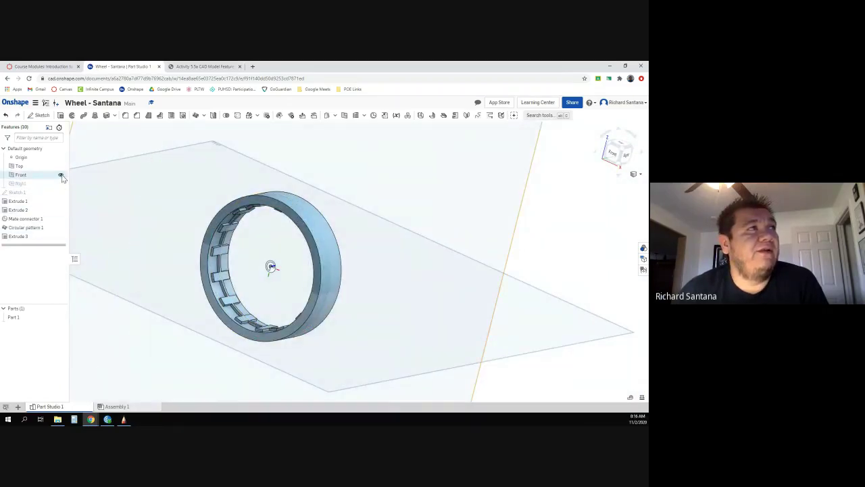
{"action": "left_click", "coordinate": [60, 174]}
{"action": "left_click", "coordinate": [61, 165]}
{"action": "left_click", "coordinate": [61, 156]}
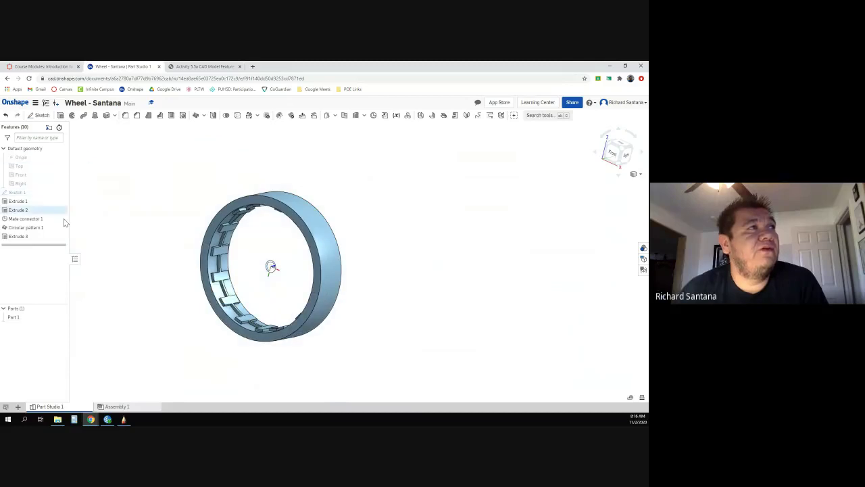
{"action": "left_click", "coordinate": [61, 219]}
Examine the finished tire's ribs and inner center band from several angles
{"action": "scroll", "coordinate": [105, 268], "scroll_direction": "down", "scroll_amount": 2}
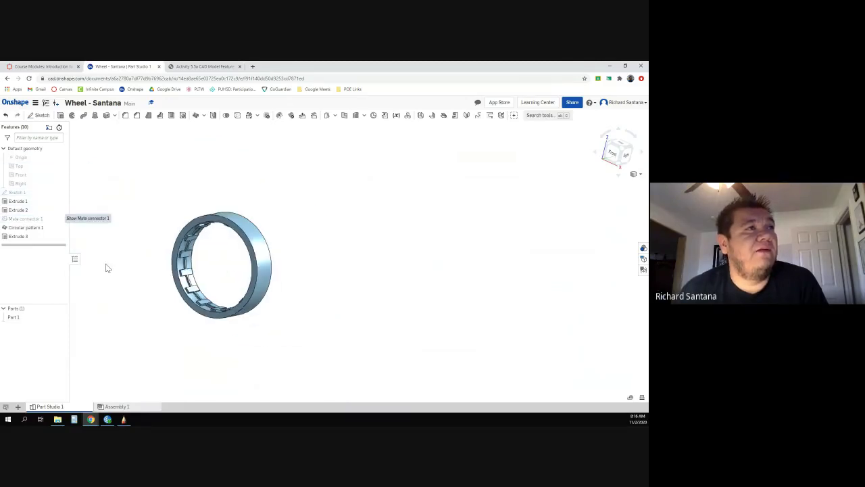
{"action": "scroll", "coordinate": [105, 267], "scroll_direction": "up", "scroll_amount": 3}
{"action": "mouse_move", "coordinate": [514, 201]}
{"action": "right_mouse_down"}
{"action": "mouse_move", "coordinate": [516, 220]}
{"action": "mouse_move", "coordinate": [516, 189]}
{"action": "right_mouse_up"}
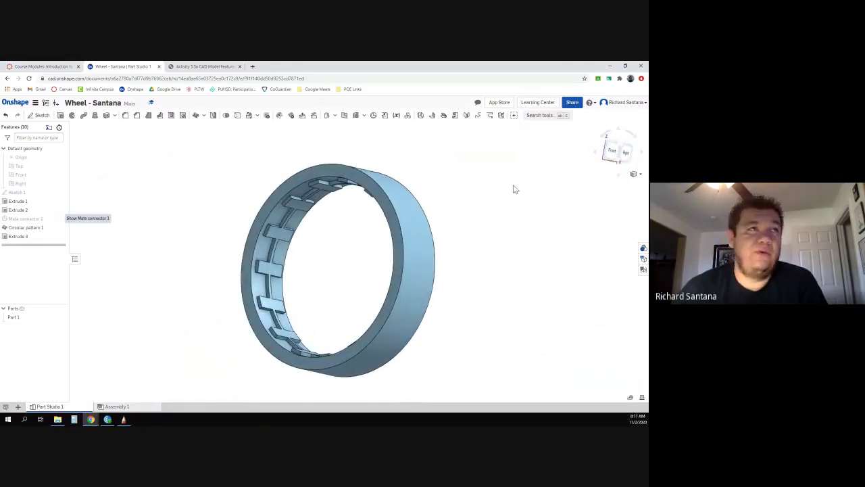
{"action": "right_click_drag", "start_coordinate": [363, 212], "coordinate": [308, 257]}
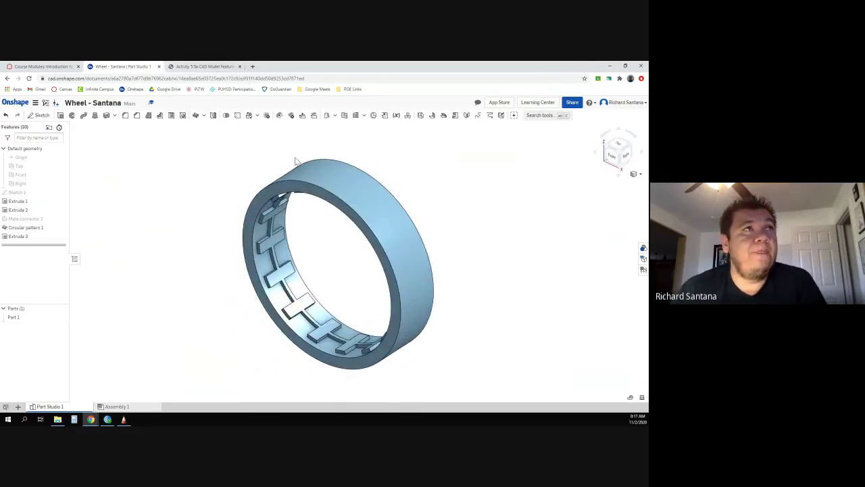
{"action": "key", "text": "Up"}
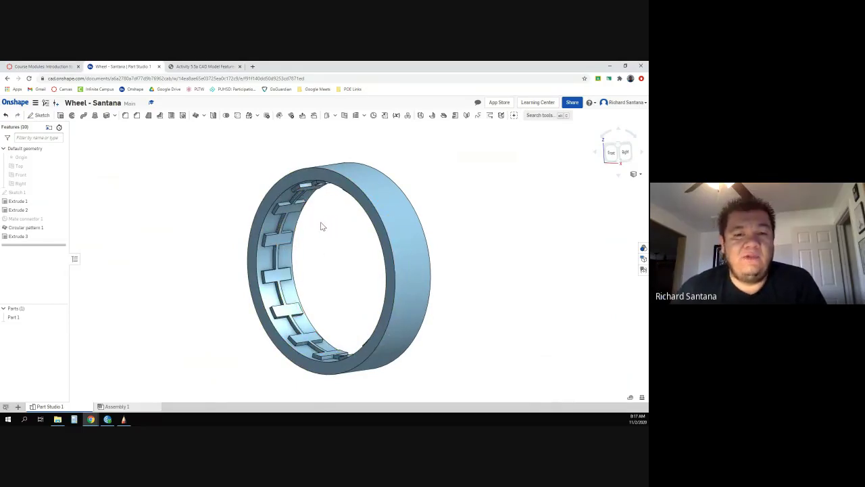
{"action": "key", "text": "Right"}
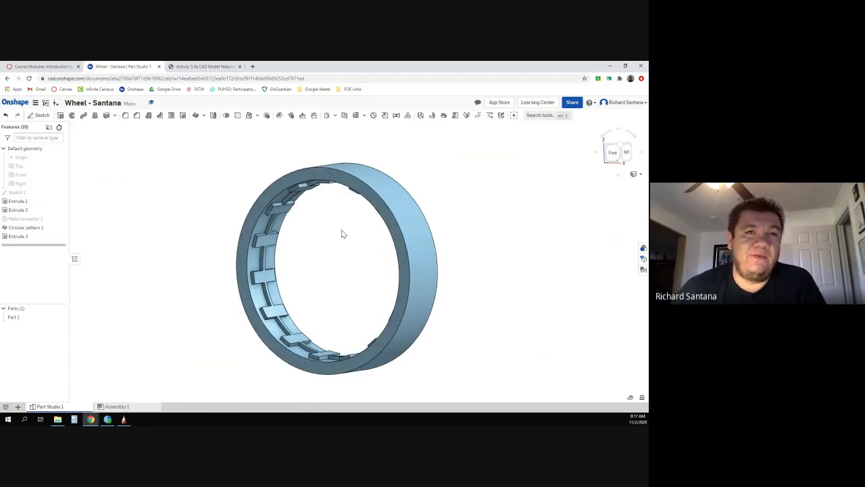
{"action": "key", "text": "Up"}
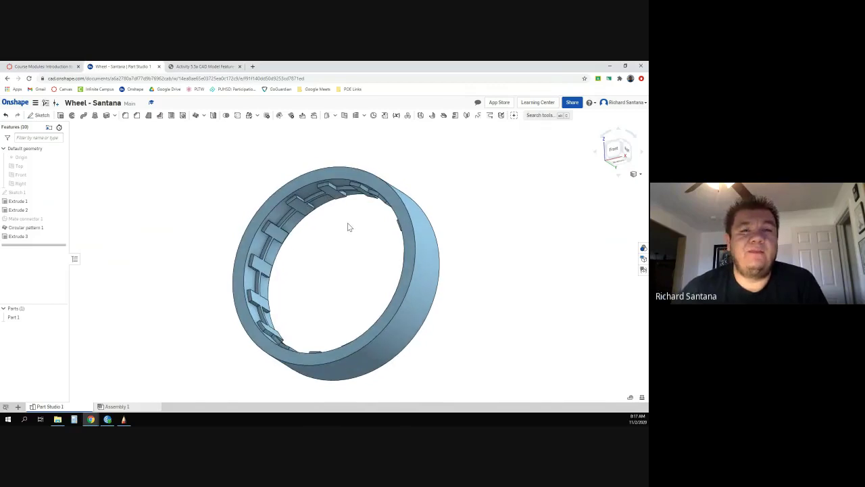